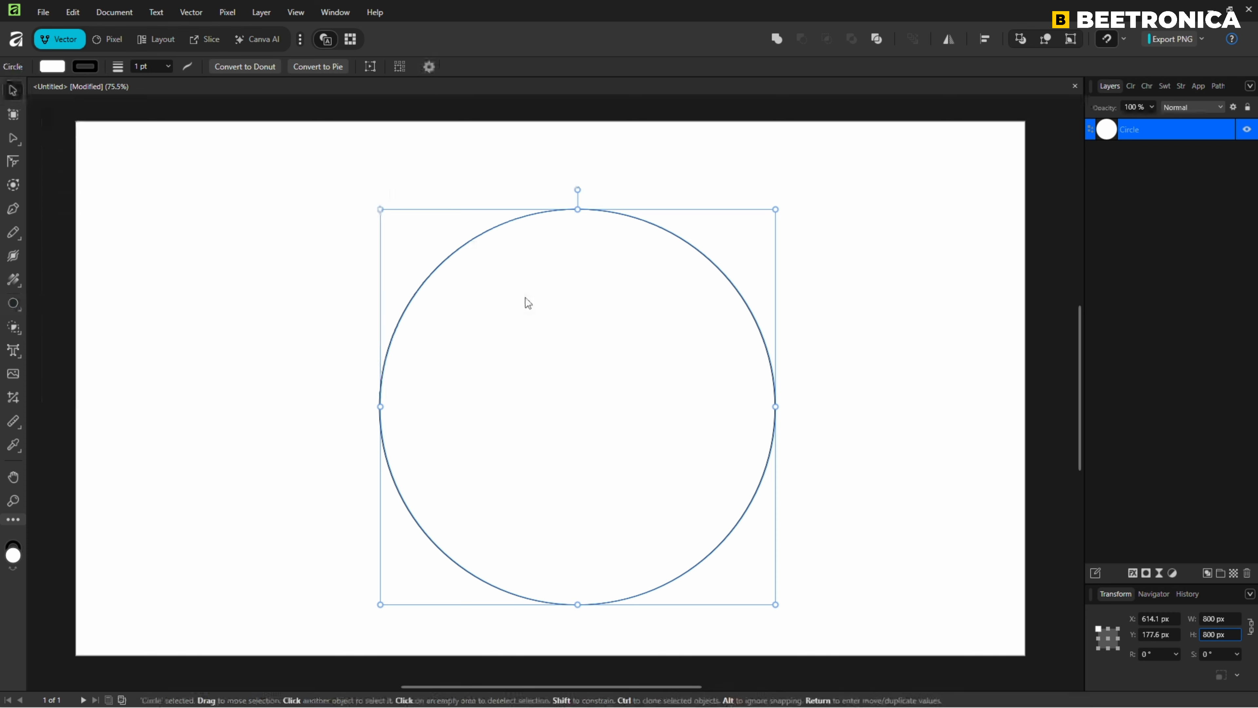
# Centre the circle on the page by moving it to X 560 px, Y 140 px.
pyautogui.moveTo(583, 400); pyautogui.dragTo(557, 374)
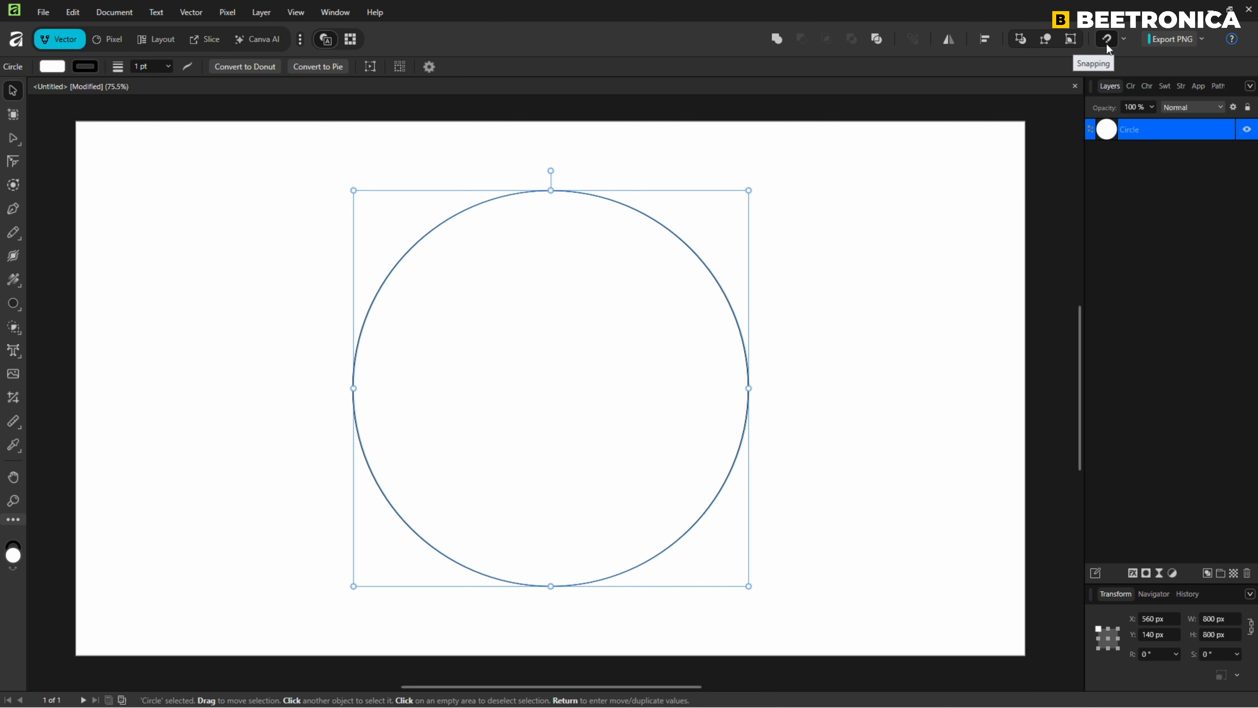
pyautogui.click(1123, 38)
# Remove the circle's fill and set its stroke width to 5 pt.
pyautogui.click(52, 66)
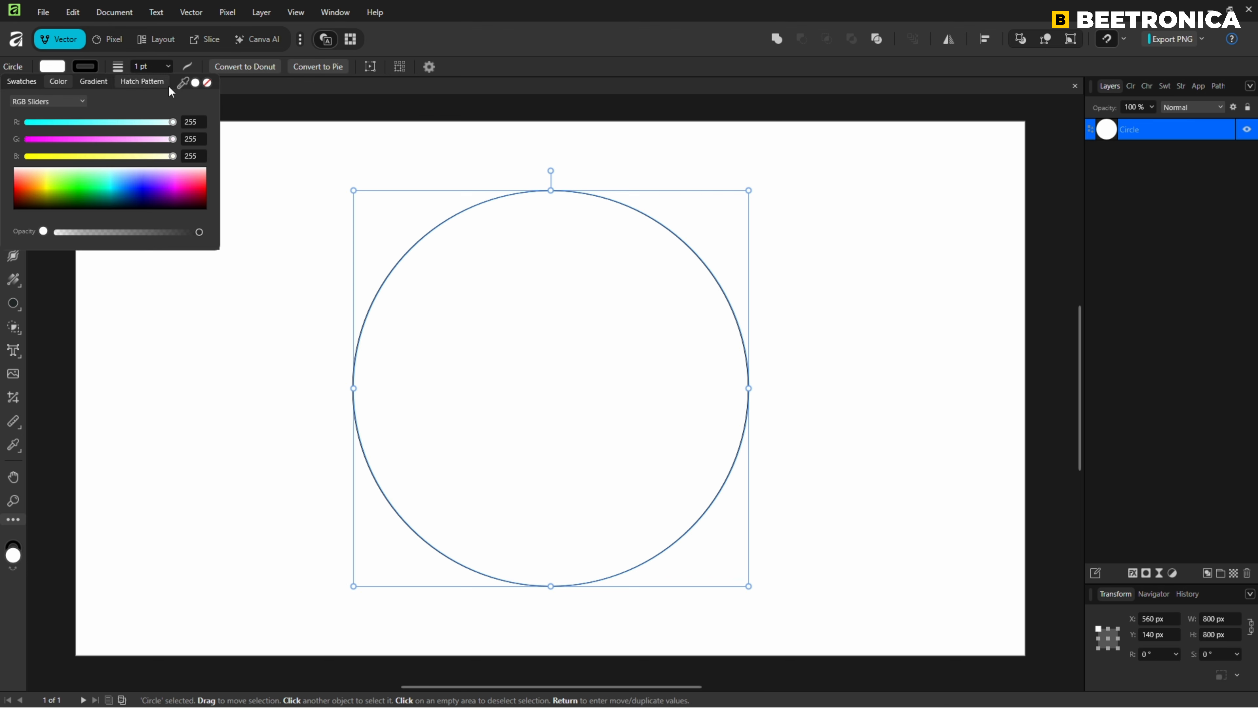
pyautogui.click(209, 82)
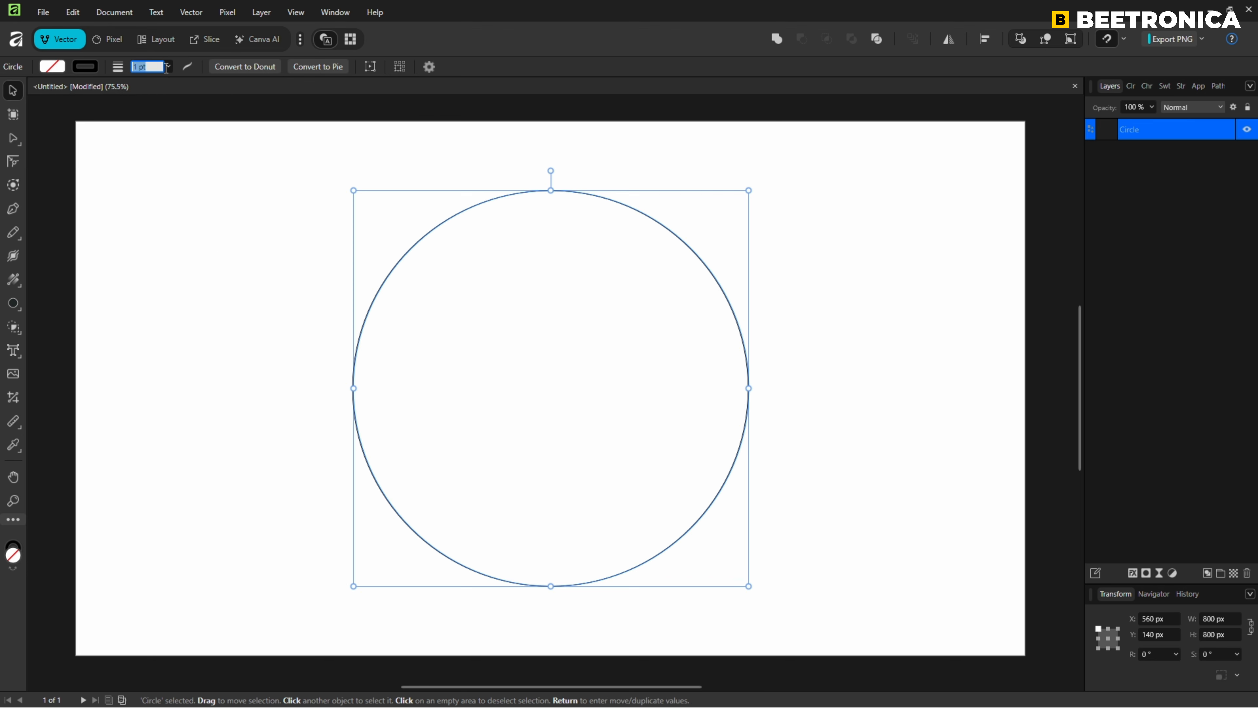
pyautogui.write('5')
pyautogui.press('Return')
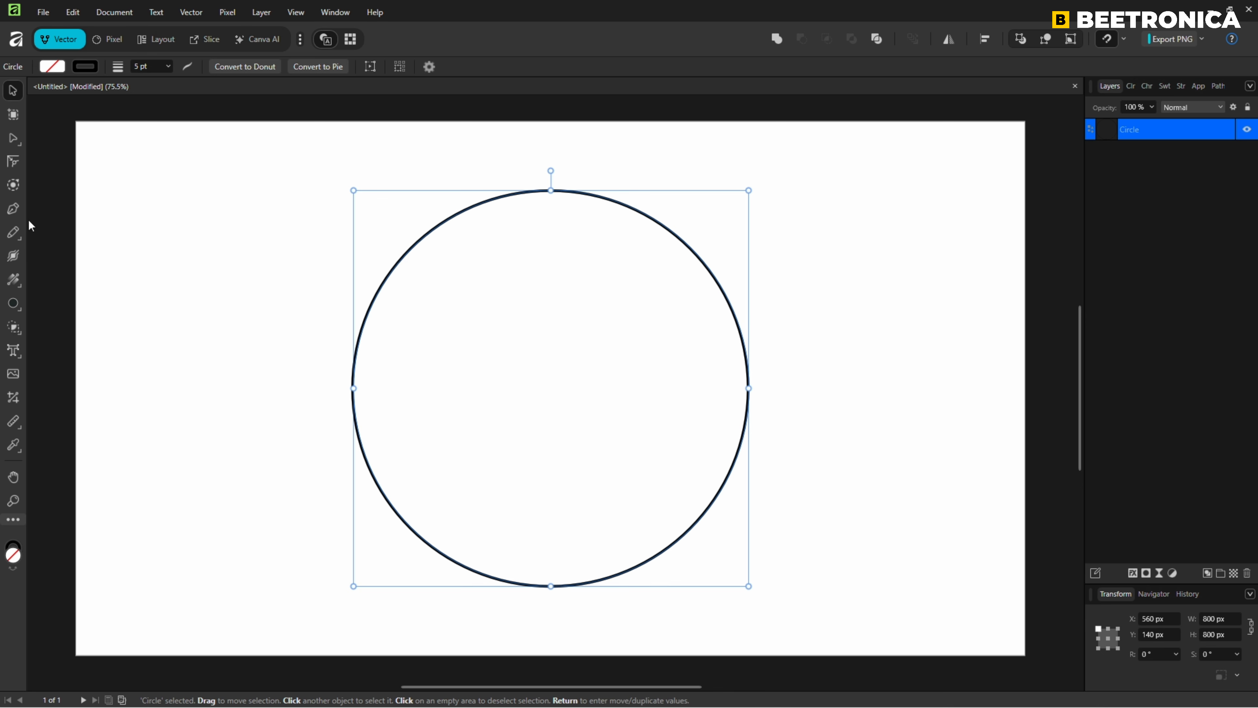
# Draw a horizontal three-node line with the Pen tool across the circle's upper part, its middle node on the vertical centre line.
pyautogui.click(13, 209)
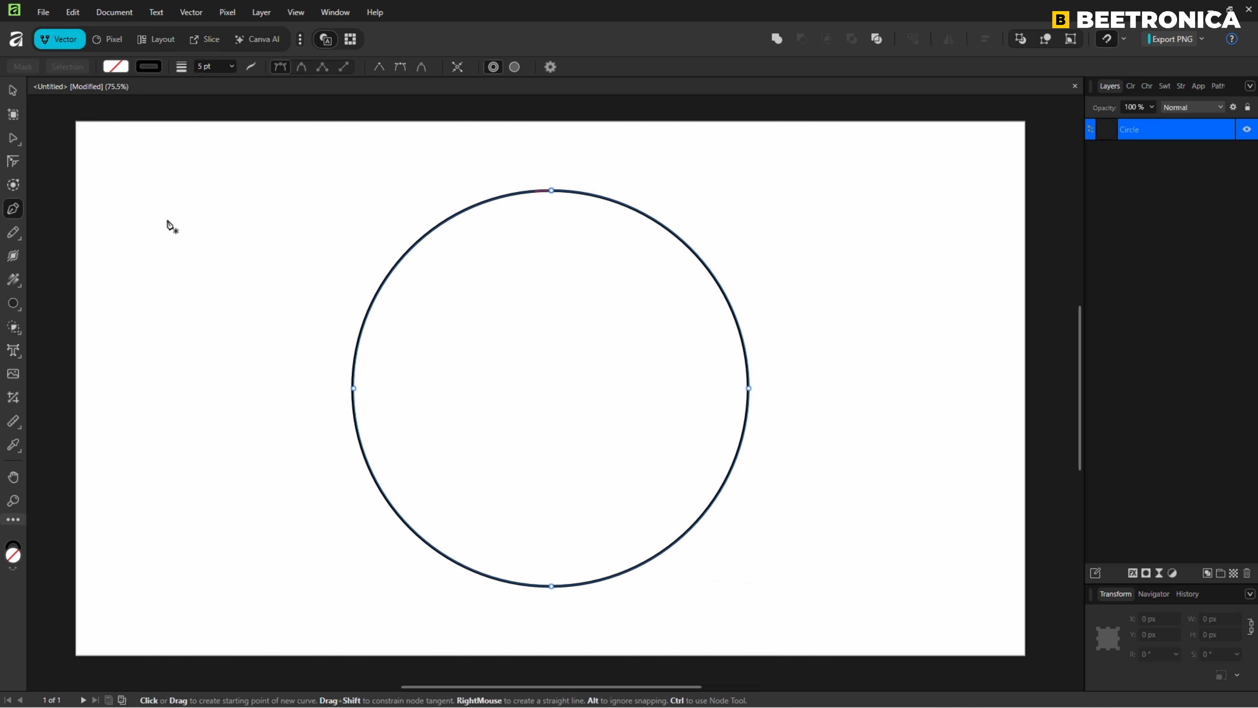
pyautogui.click(368, 316)
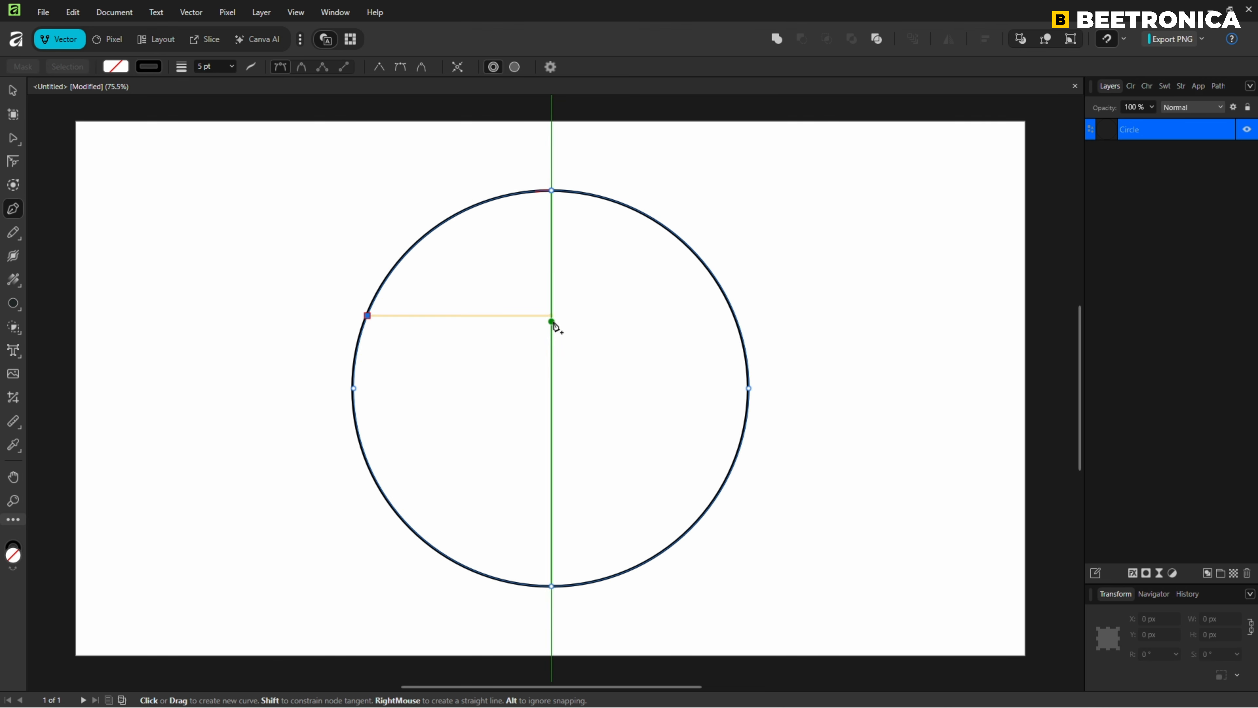
pyautogui.click(551, 316)
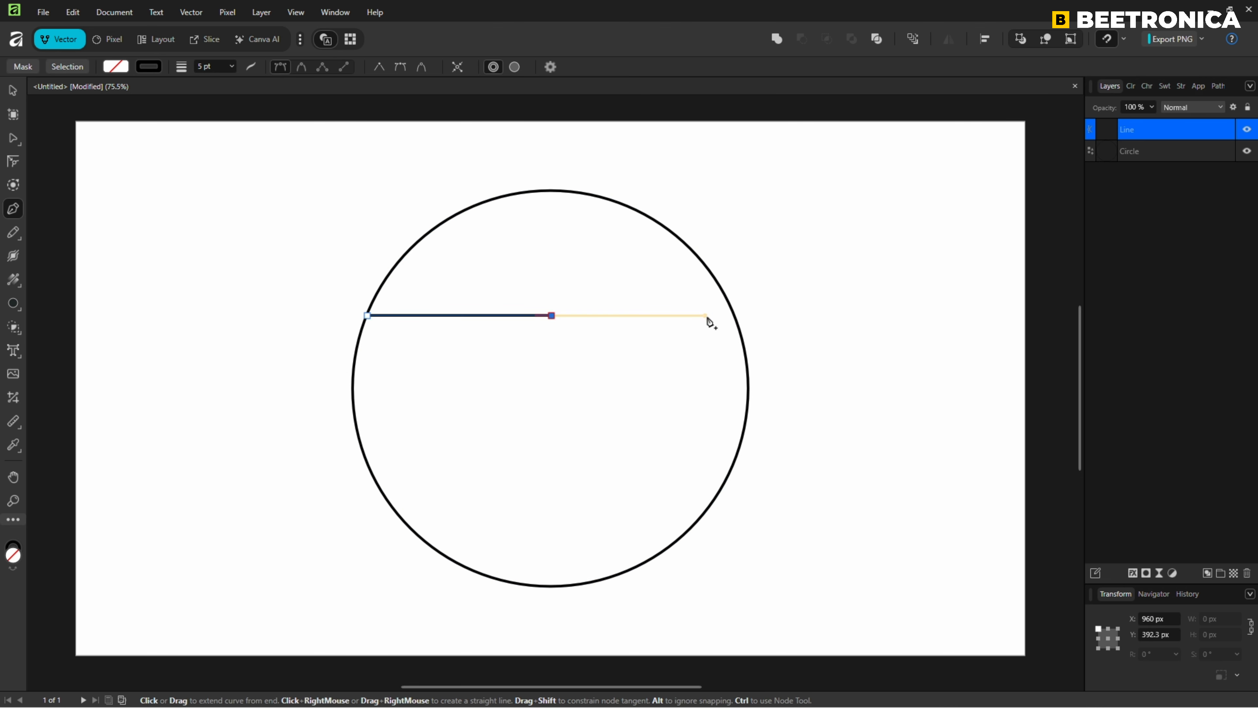
pyautogui.click(735, 316)
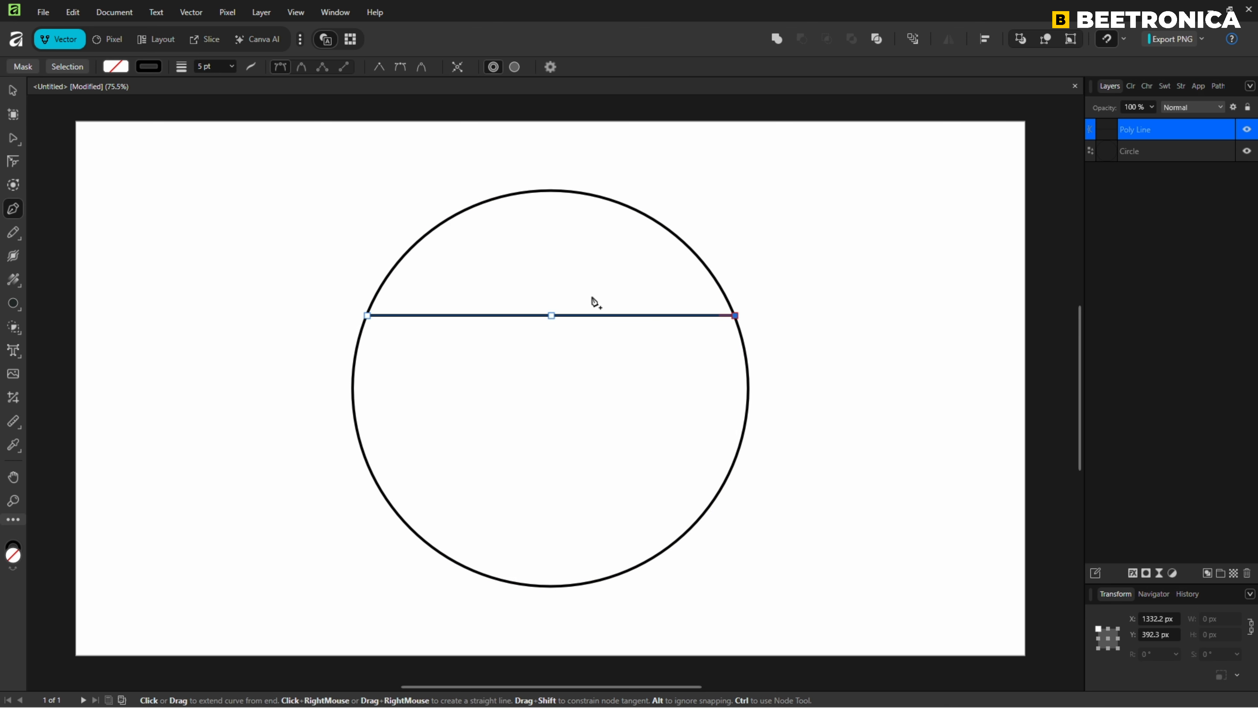
# Bend the line into an S-shaped wave from its middle node and adjust both end nodes along the circle's outline.
pyautogui.click(552, 316)
pyautogui.moveTo(552, 316); pyautogui.dragTo(646, 276)
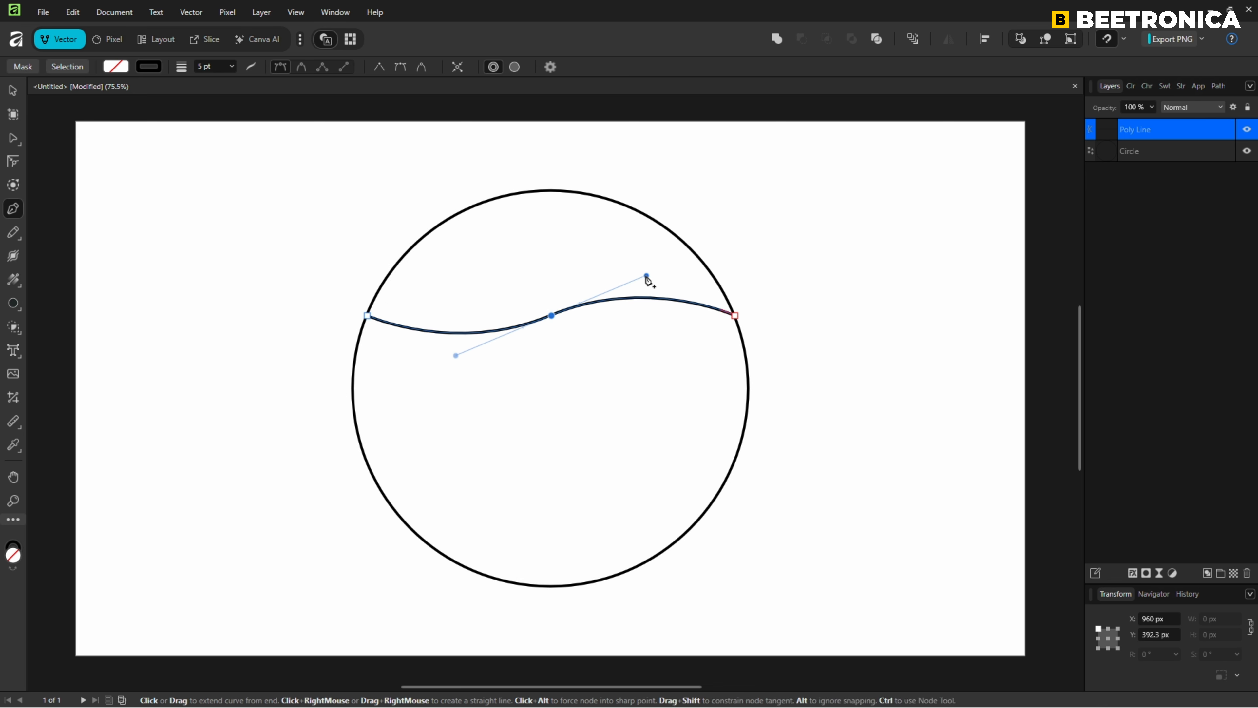
pyautogui.click(13, 142)
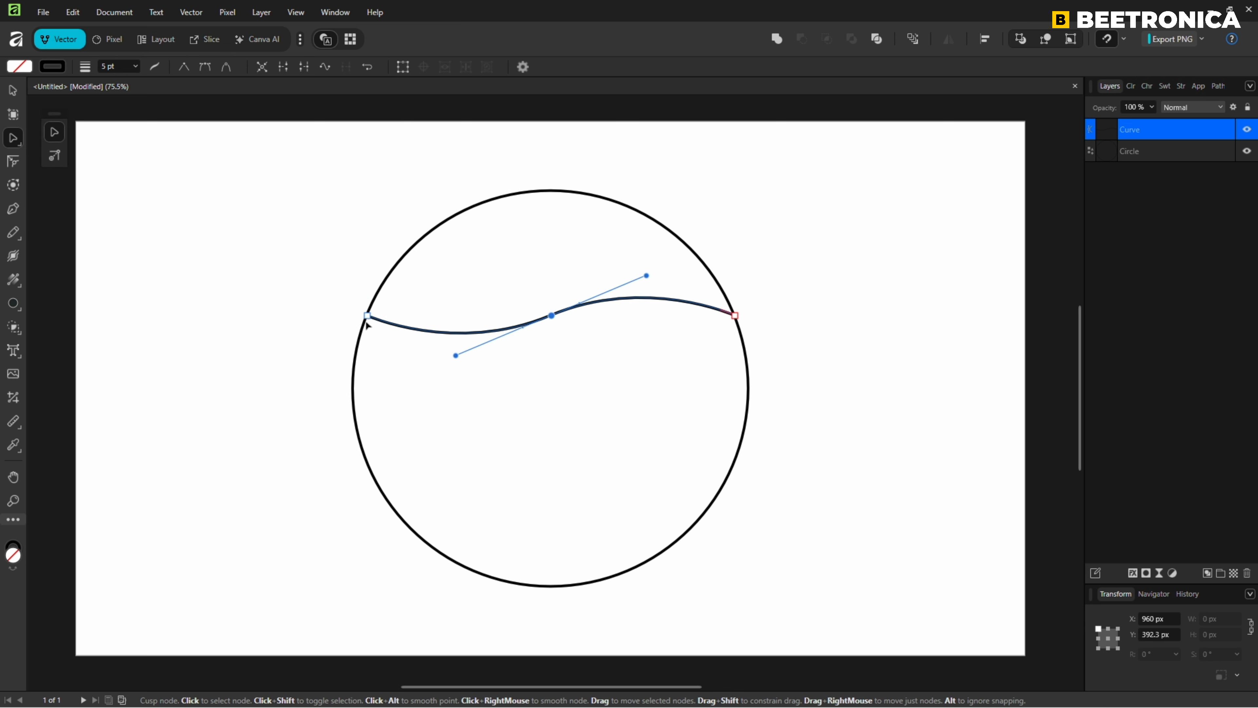
pyautogui.moveTo(366, 322)
pyautogui.mouseDown()
pyautogui.moveTo(367, 348)
pyautogui.moveTo(367, 318)
pyautogui.mouseUp()
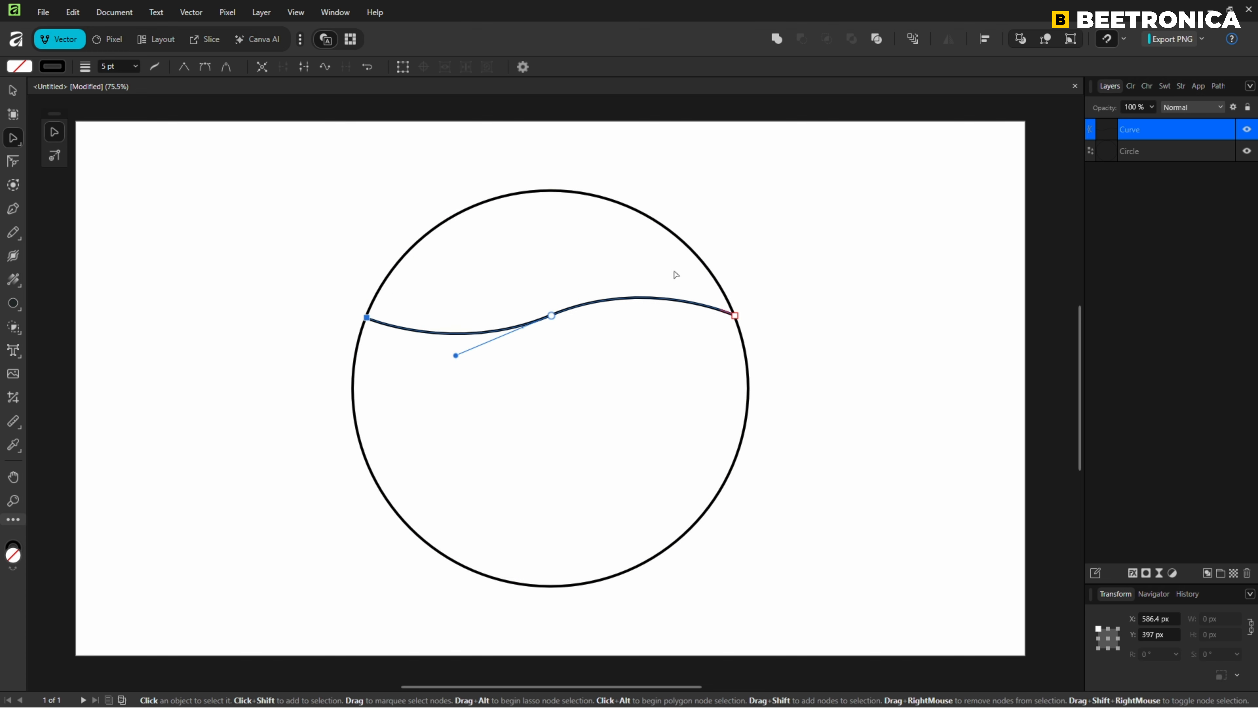
pyautogui.click(738, 316)
pyautogui.moveTo(737, 318); pyautogui.dragTo(743, 342)
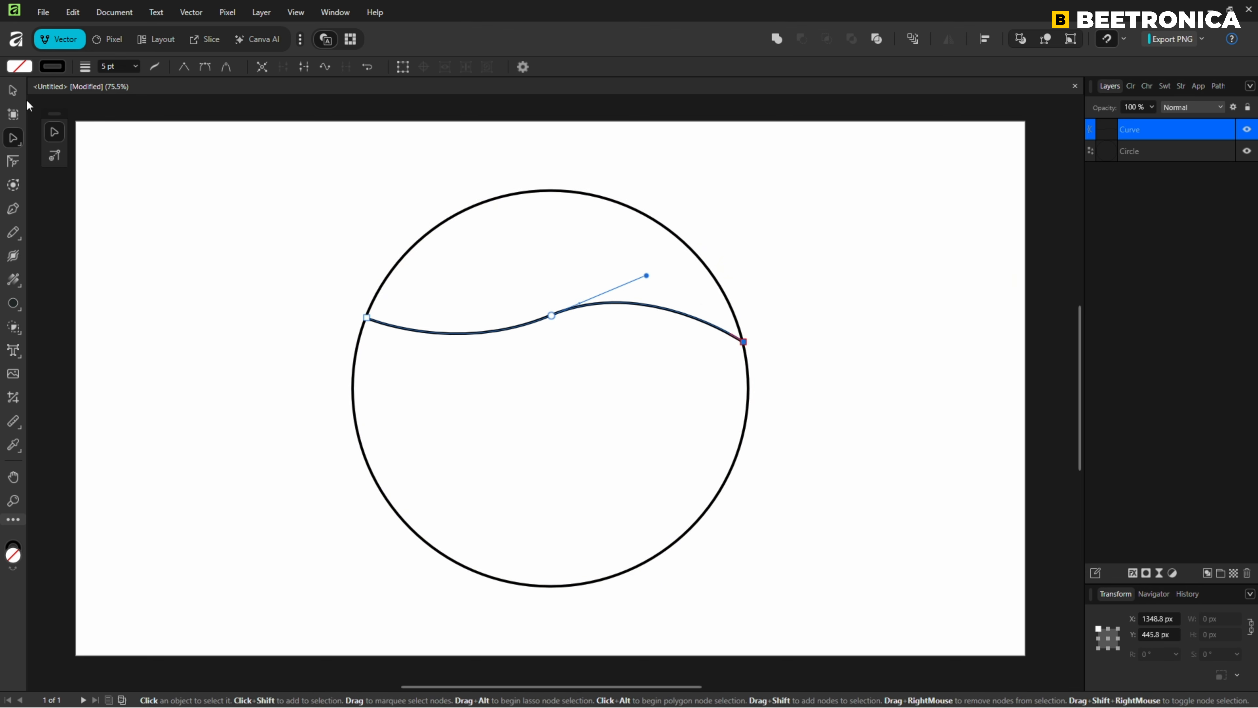
# Duplicate the wavy curve and move the copy straight down into the circle's lower part, at about Y 658 px.
pyautogui.click(12, 92)
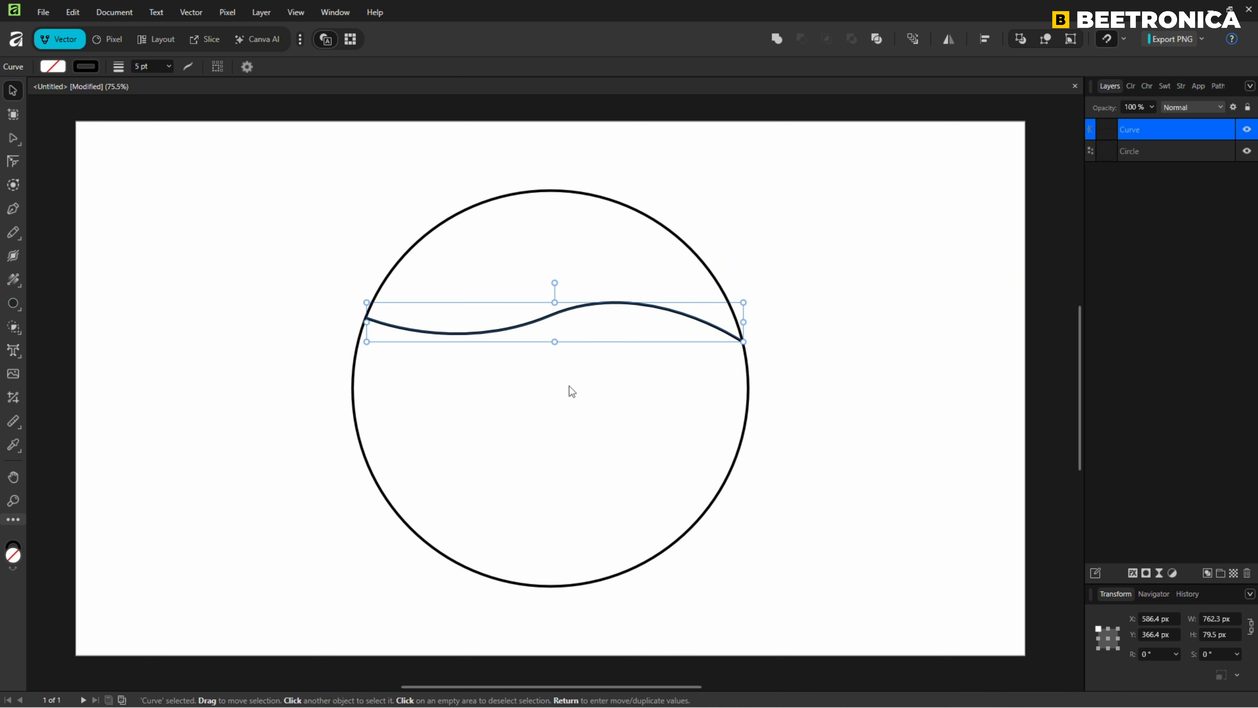
pyautogui.hotkey('ctrl', 'j')
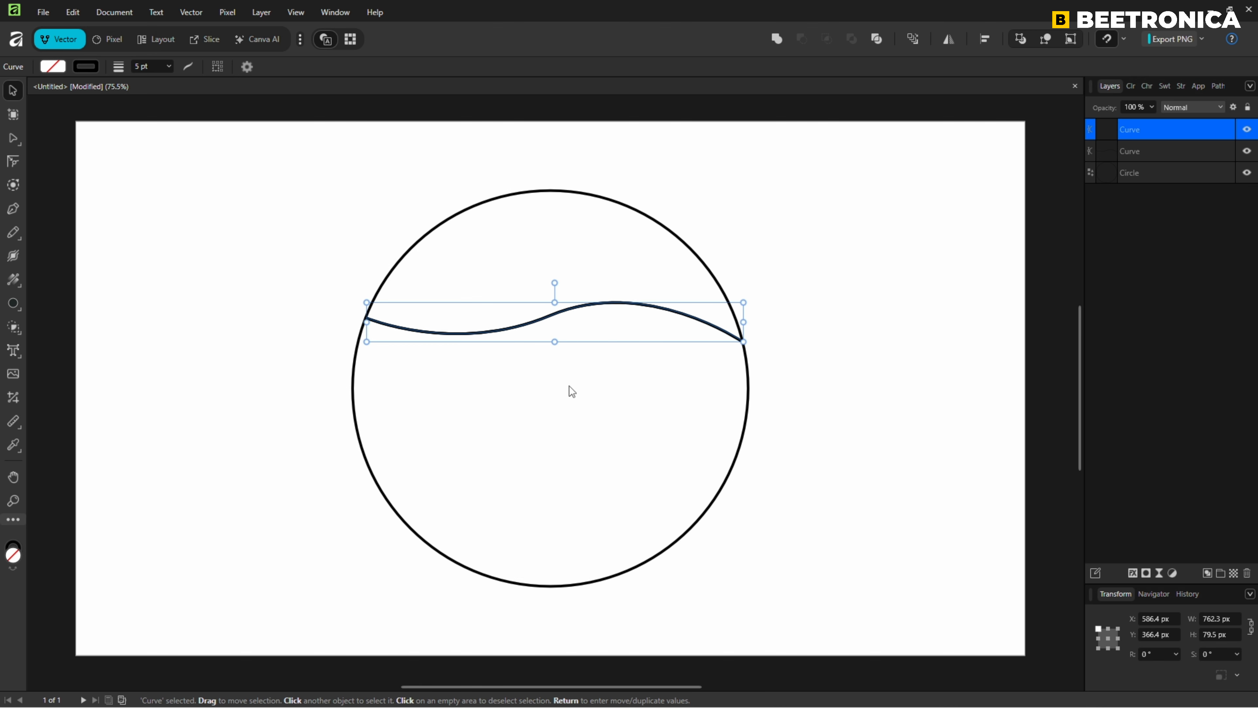
pyautogui.moveTo(563, 315); pyautogui.dragTo(560, 457)
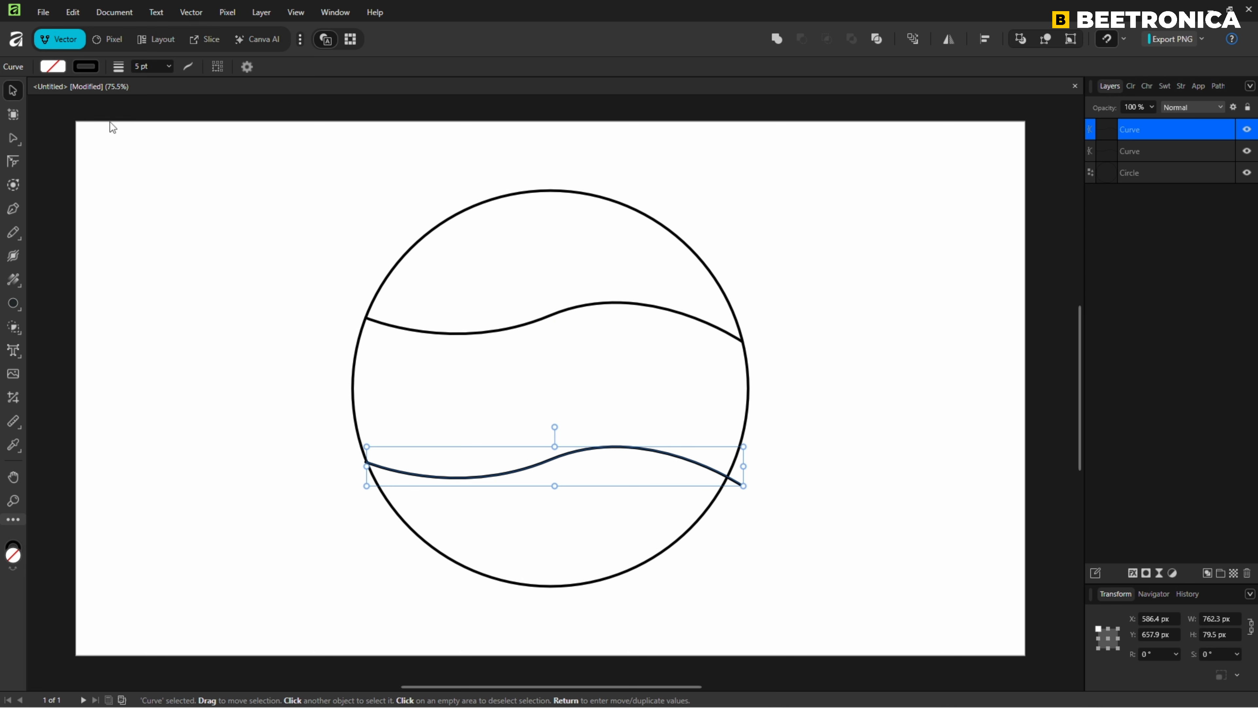
# Fit the lower curve's end nodes to the circle's outline, and raise its middle node slightly with a steeper bend.
pyautogui.click(13, 138)
pyautogui.moveTo(366, 462); pyautogui.dragTo(360, 440)
pyautogui.moveTo(743, 485); pyautogui.dragTo(747, 435)
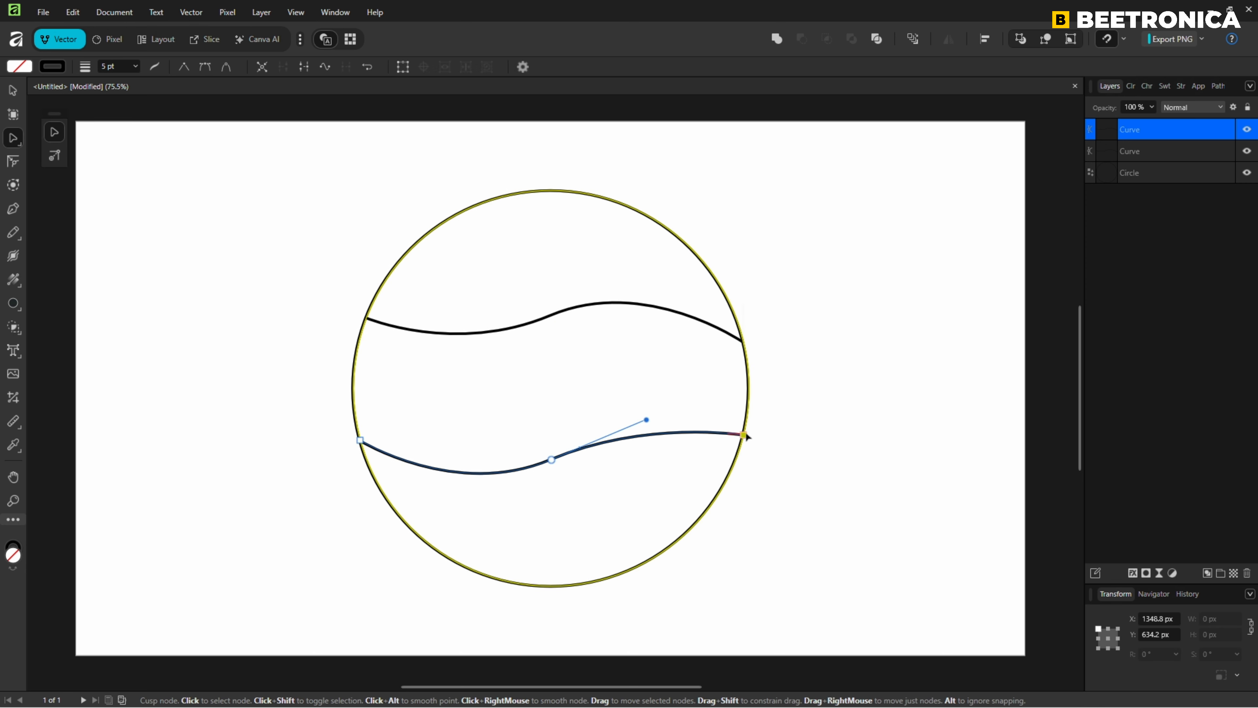
pyautogui.moveTo(553, 460)
pyautogui.mouseDown()
pyautogui.moveTo(565, 484)
pyautogui.moveTo(551, 434)
pyautogui.moveTo(552, 464)
pyautogui.moveTo(551, 452)
pyautogui.mouseUp()
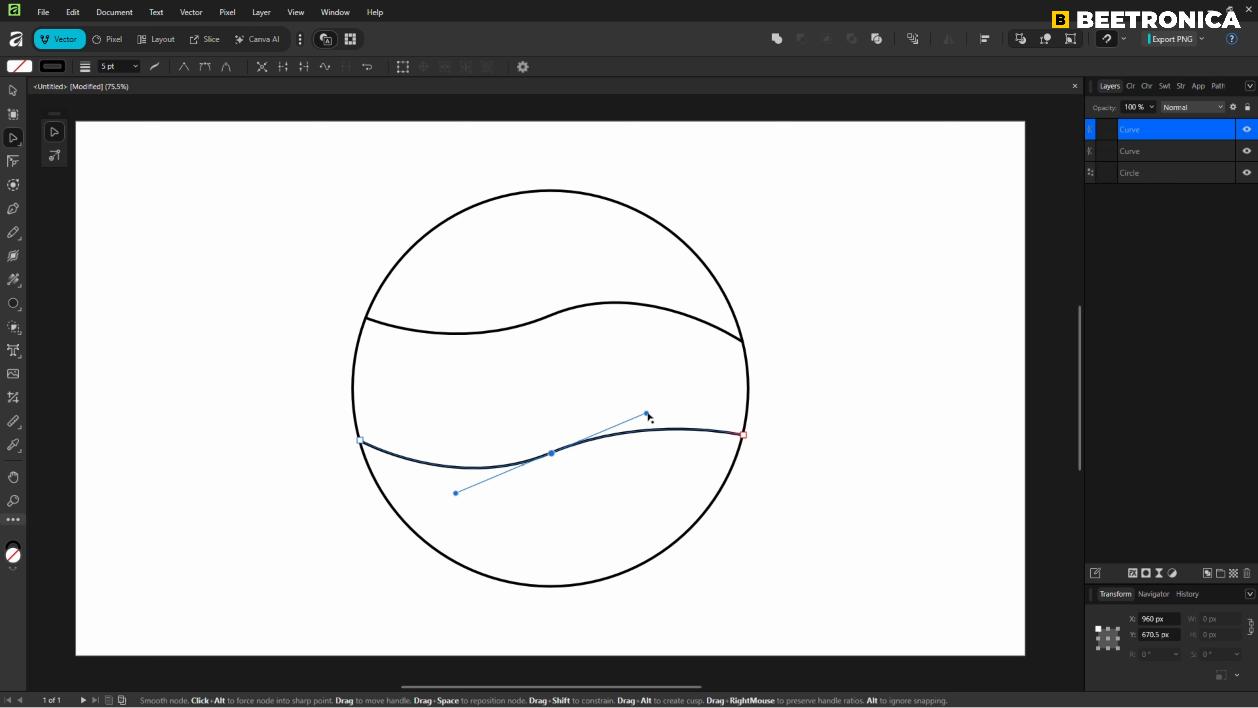
pyautogui.moveTo(648, 415); pyautogui.dragTo(632, 399)
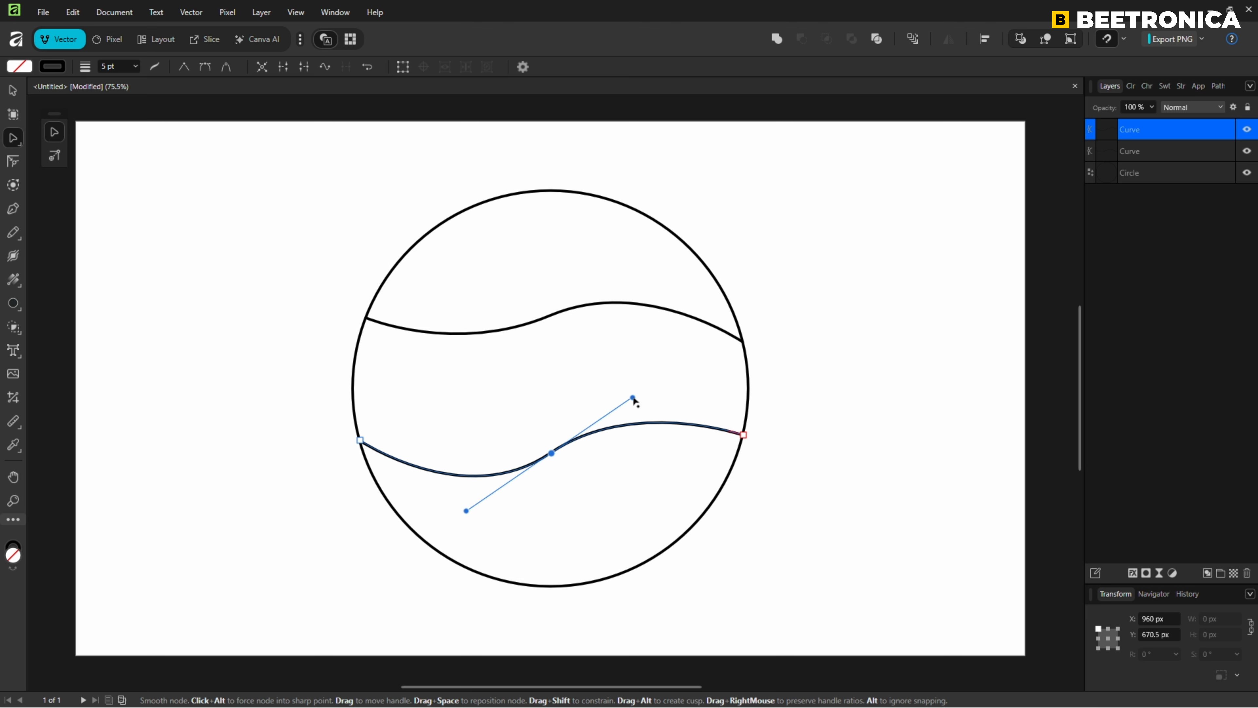
pyautogui.click(802, 405)
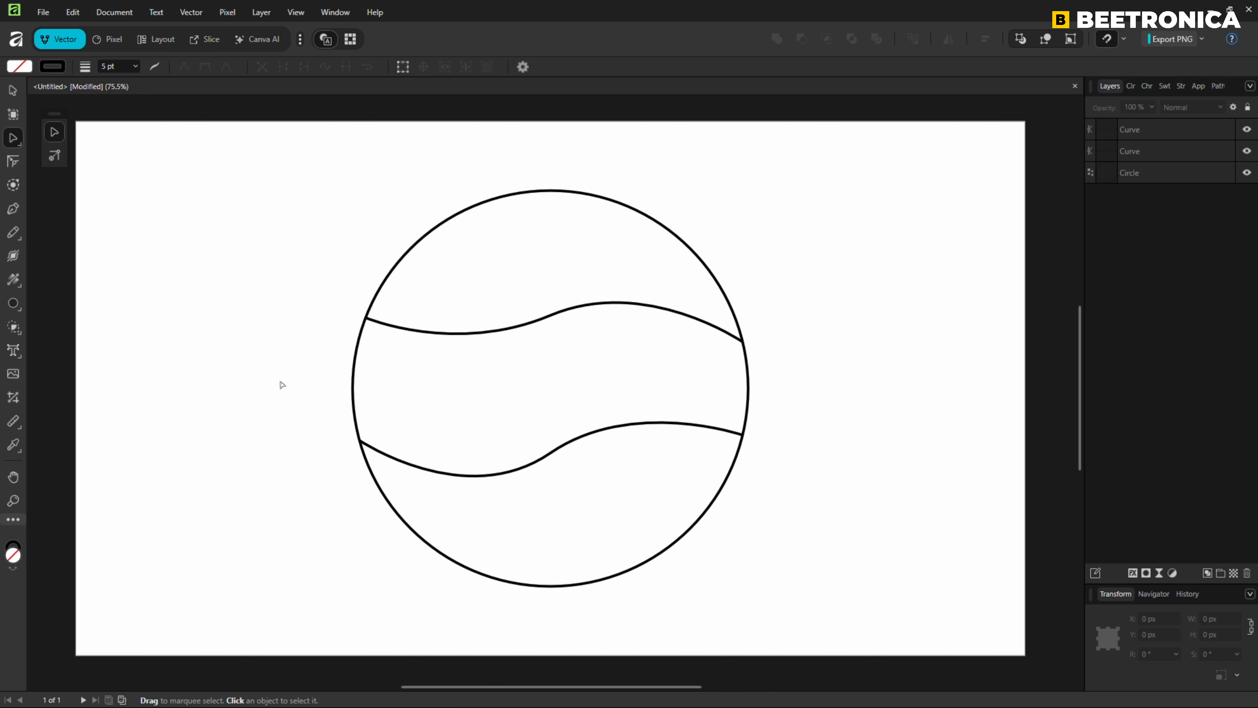
# Add the art text DESIGN over the circle's upper section and scale it to about 719 px wide.
pyautogui.click(14, 351)
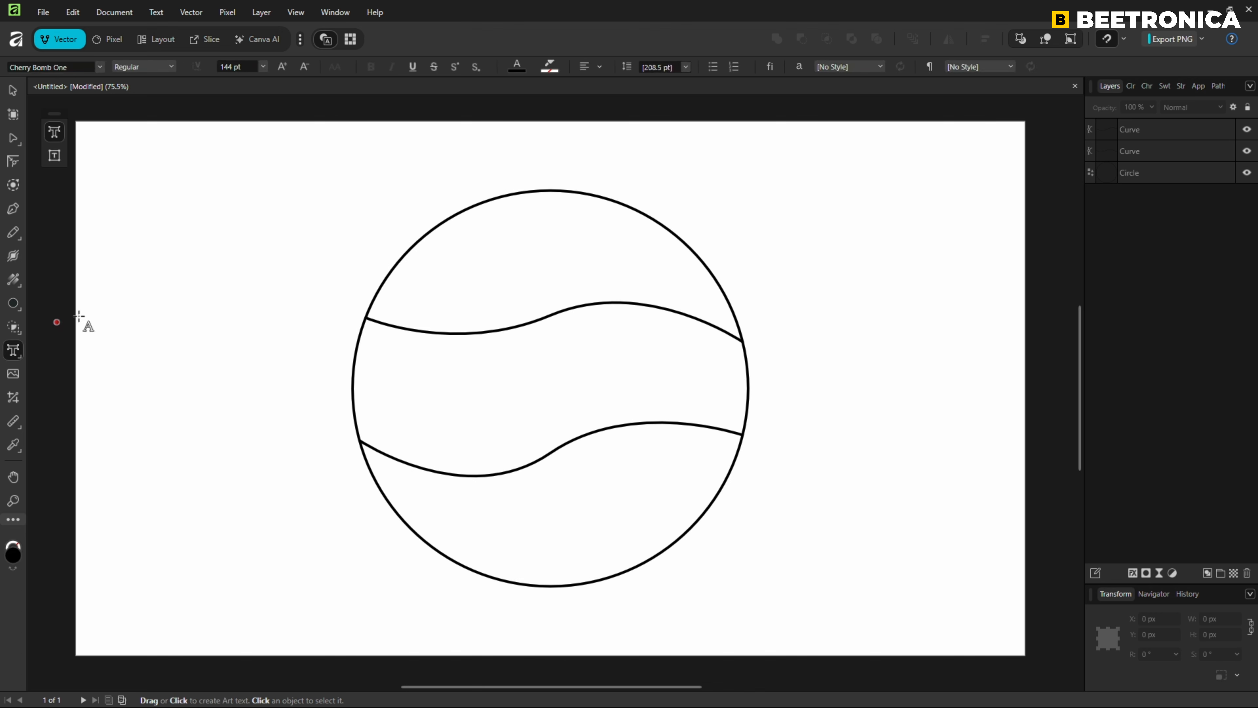
pyautogui.click(483, 264)
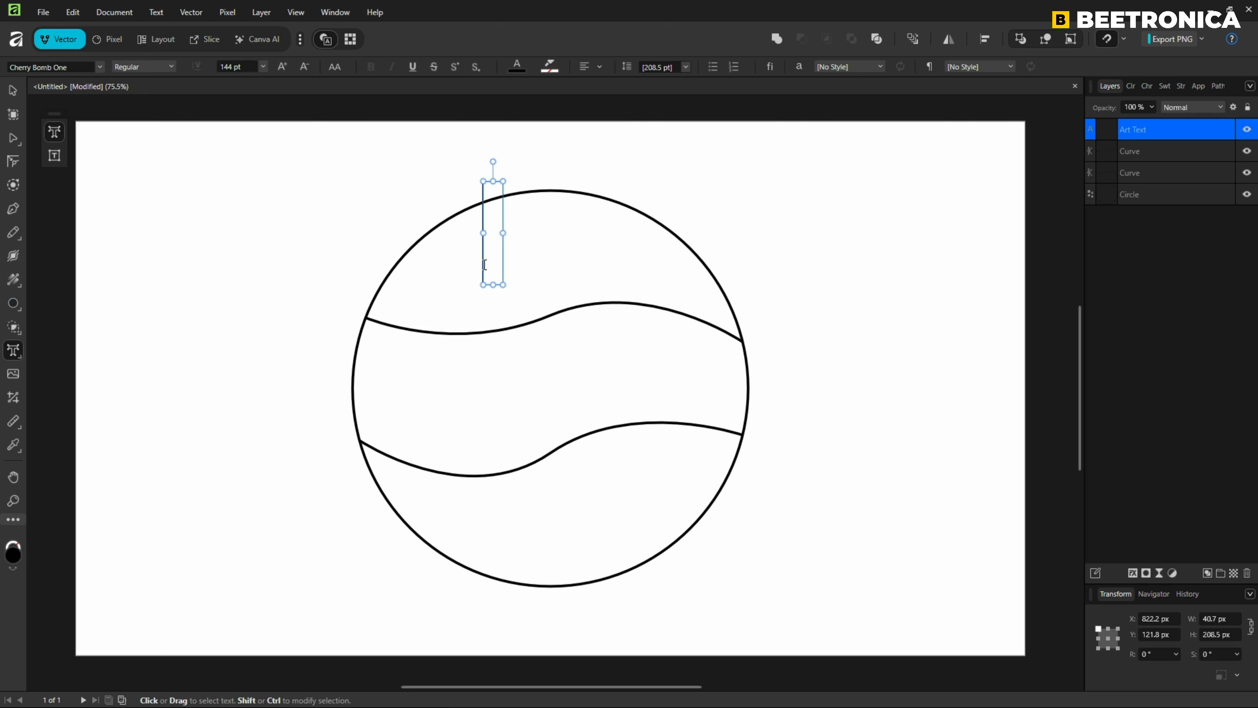
pyautogui.write('DESIGN')
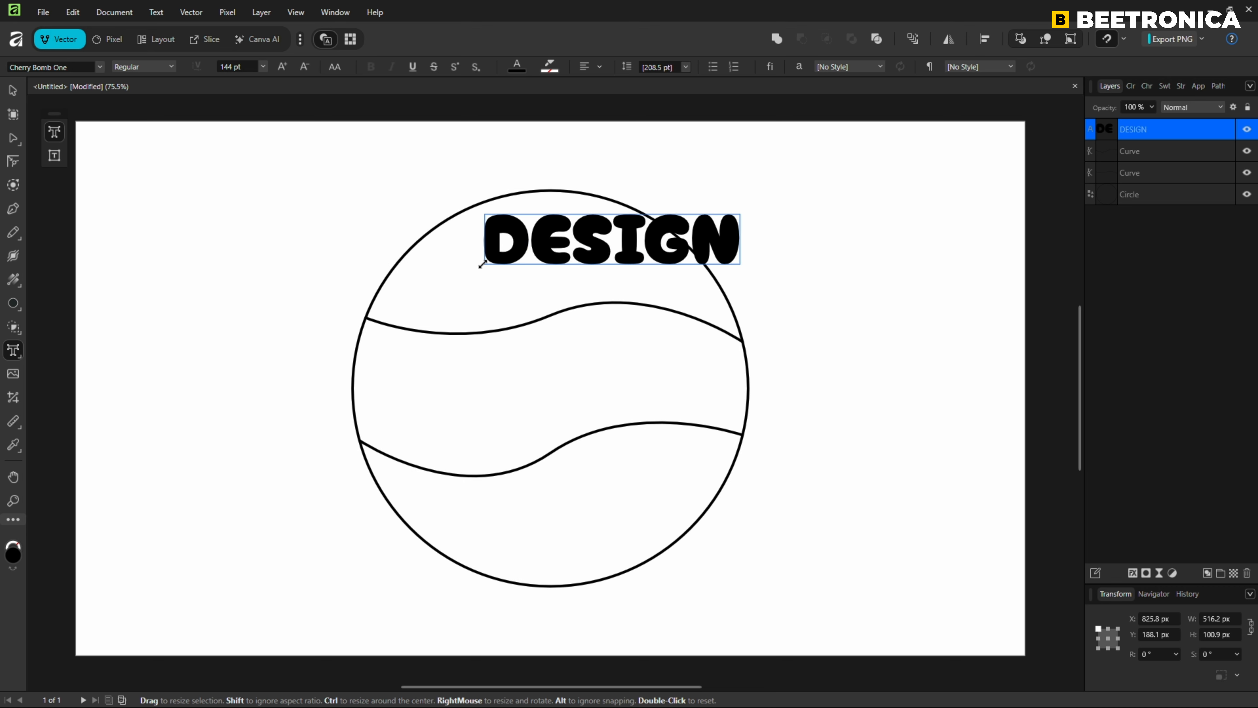
pyautogui.moveTo(483, 264); pyautogui.dragTo(372, 326)
pyautogui.moveTo(740, 214); pyautogui.dragTo(722, 217)
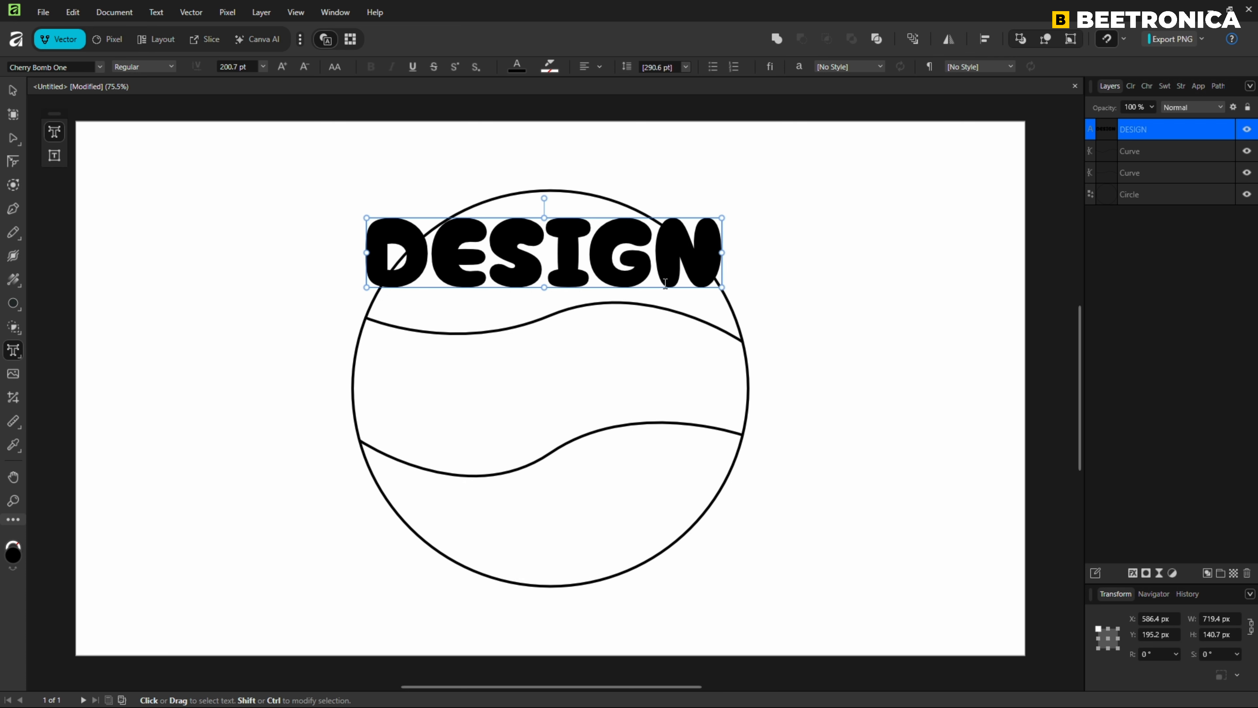
# Apply a Quad warp group to the DESIGN text.
pyautogui.click(194, 16)
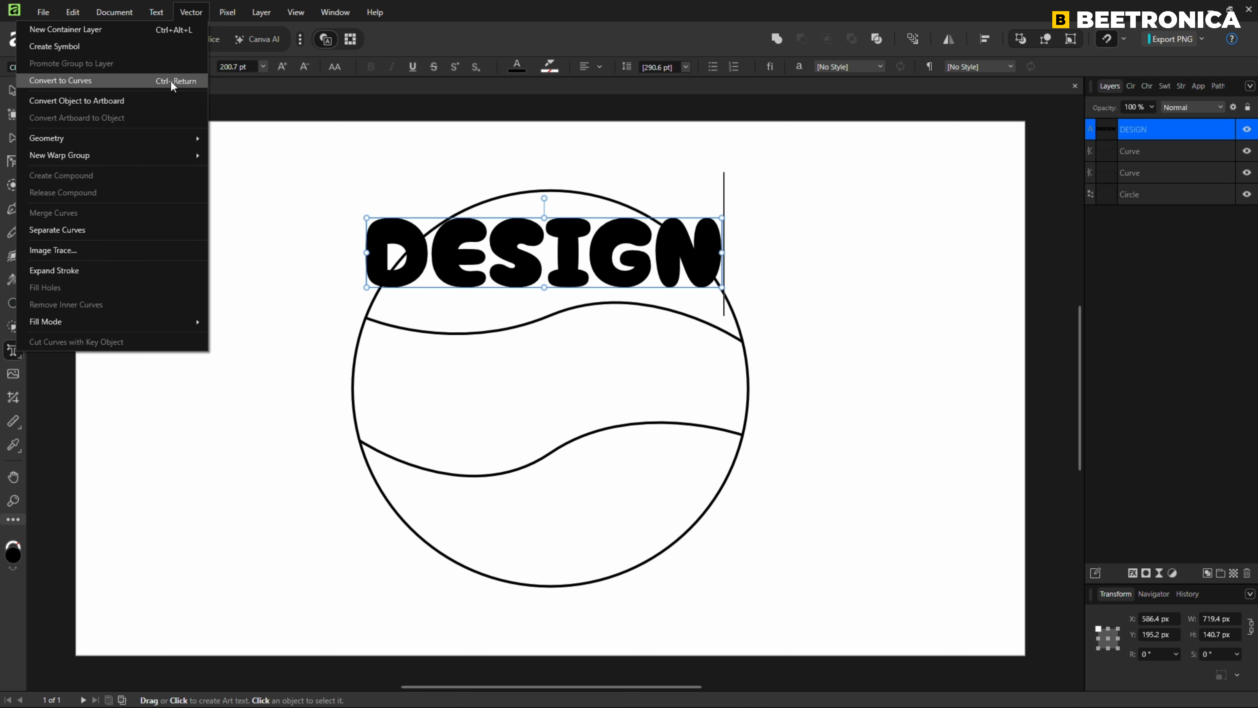
pyautogui.moveTo(160, 161)
pyautogui.click(238, 173)
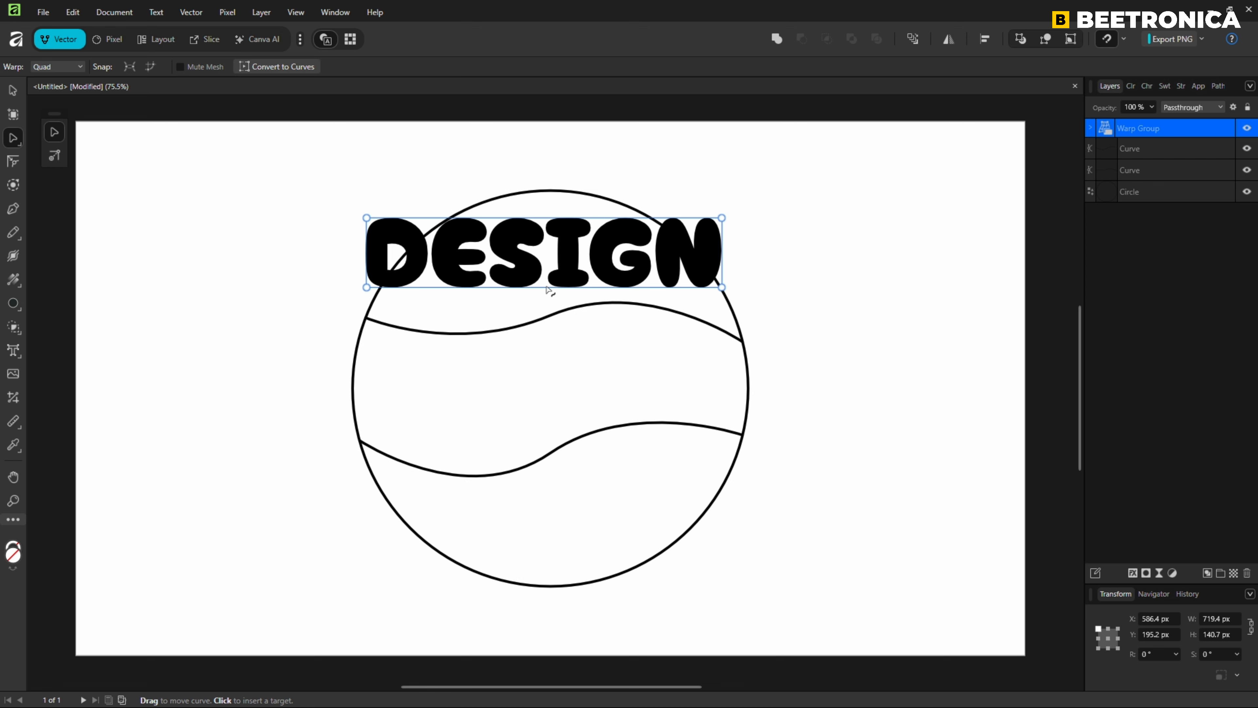
# Split the DESIGN warp down the middle, snapping its centre nodes to the circle's top and upper wave, and its bottom corners to the wave's ends.
pyautogui.click(547, 287)
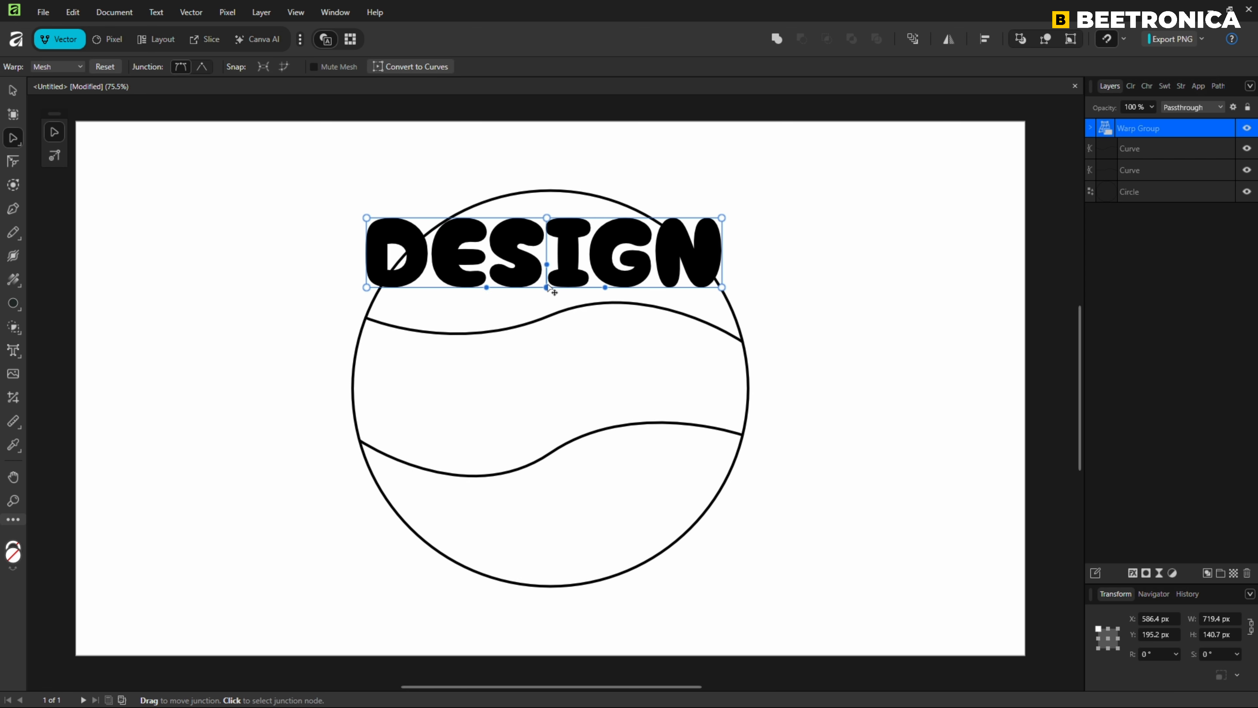
pyautogui.moveTo(547, 286); pyautogui.dragTo(552, 316)
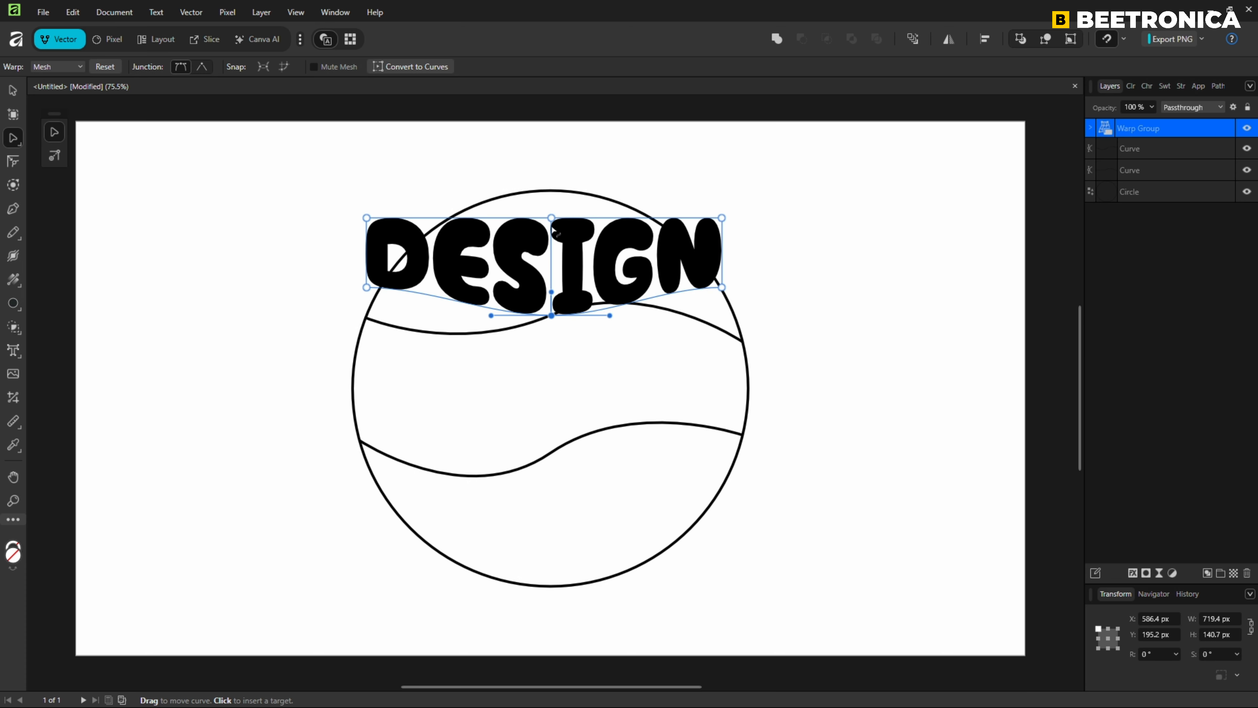
pyautogui.moveTo(551, 217); pyautogui.dragTo(551, 190)
pyautogui.moveTo(722, 287); pyautogui.dragTo(743, 341)
pyautogui.moveTo(366, 287); pyautogui.dragTo(366, 318)
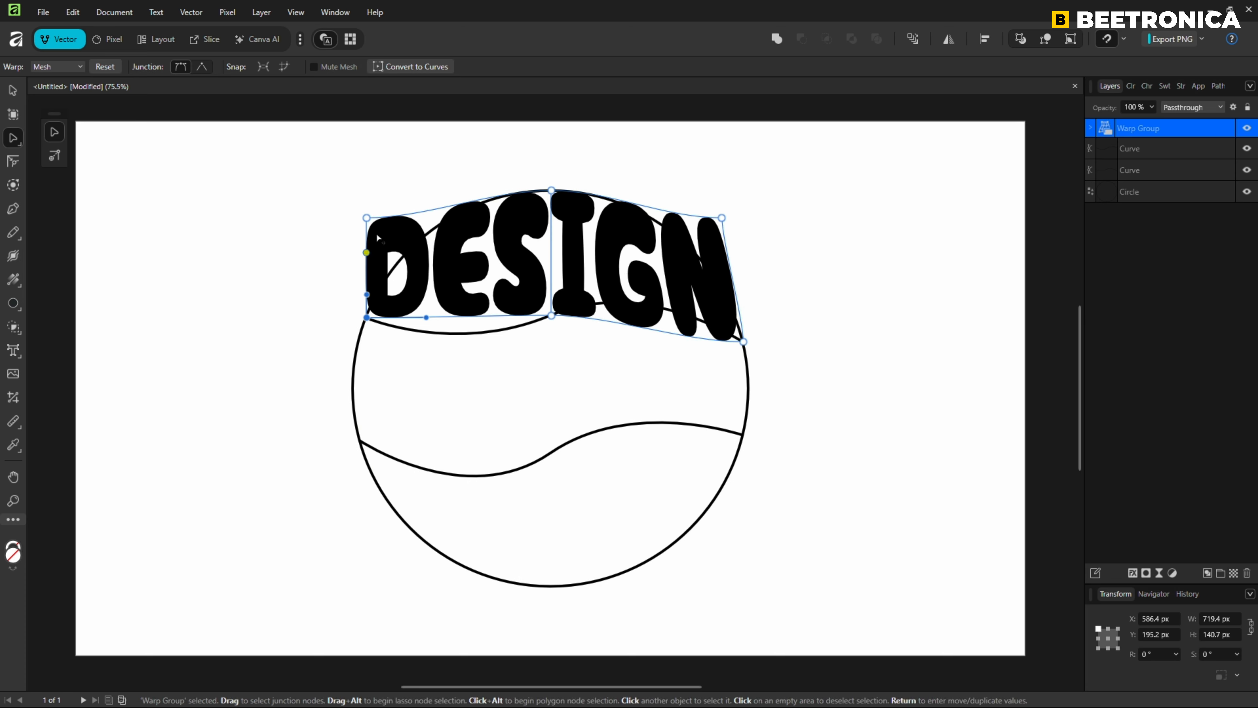
# Move the DESIGN warp's top corners onto the circle and shape their handles so the top edge follows the circle's arc.
pyautogui.moveTo(367, 218); pyautogui.dragTo(429, 232)
pyautogui.moveTo(721, 218); pyautogui.dragTo(711, 267)
pyautogui.moveTo(629, 245); pyautogui.dragTo(653, 216)
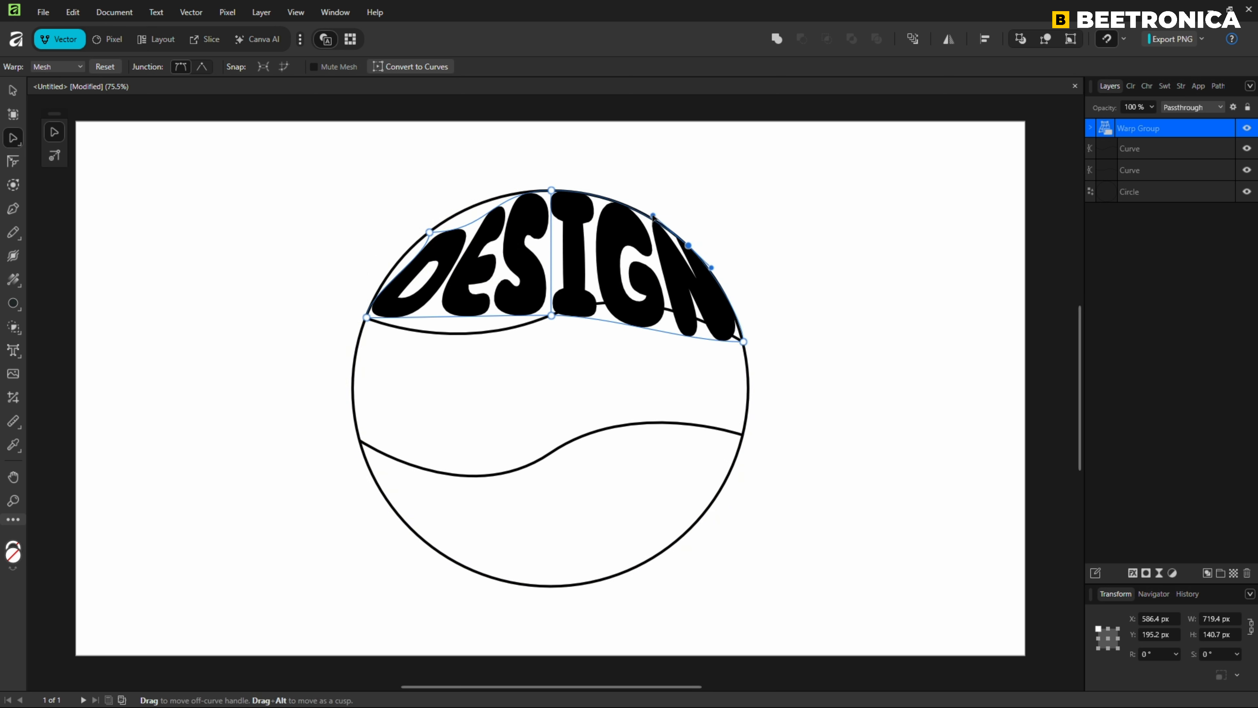
pyautogui.click(429, 232)
pyautogui.moveTo(491, 232); pyautogui.dragTo(455, 213)
pyautogui.moveTo(429, 255); pyautogui.dragTo(402, 258)
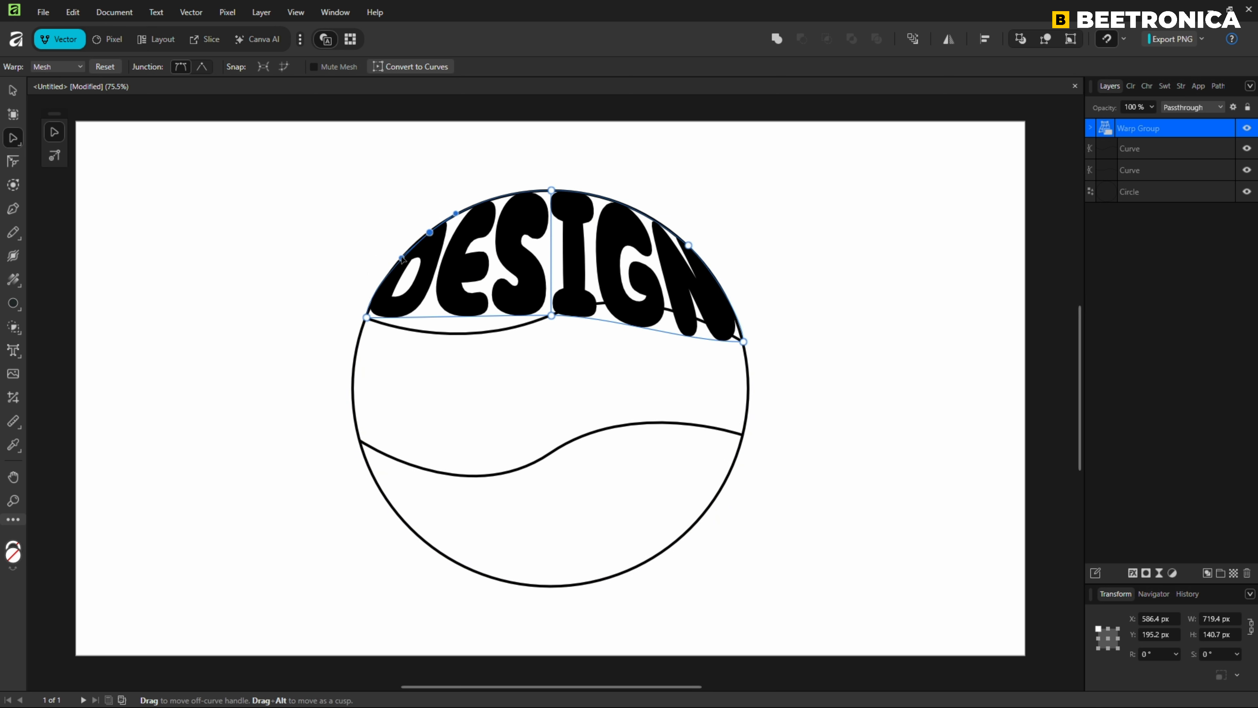
# Adjust the handles along the DESIGN warp's bottom edge so it follows the upper wavy curve.
pyautogui.click(743, 341)
pyautogui.moveTo(679, 333); pyautogui.dragTo(677, 298)
pyautogui.click(366, 317)
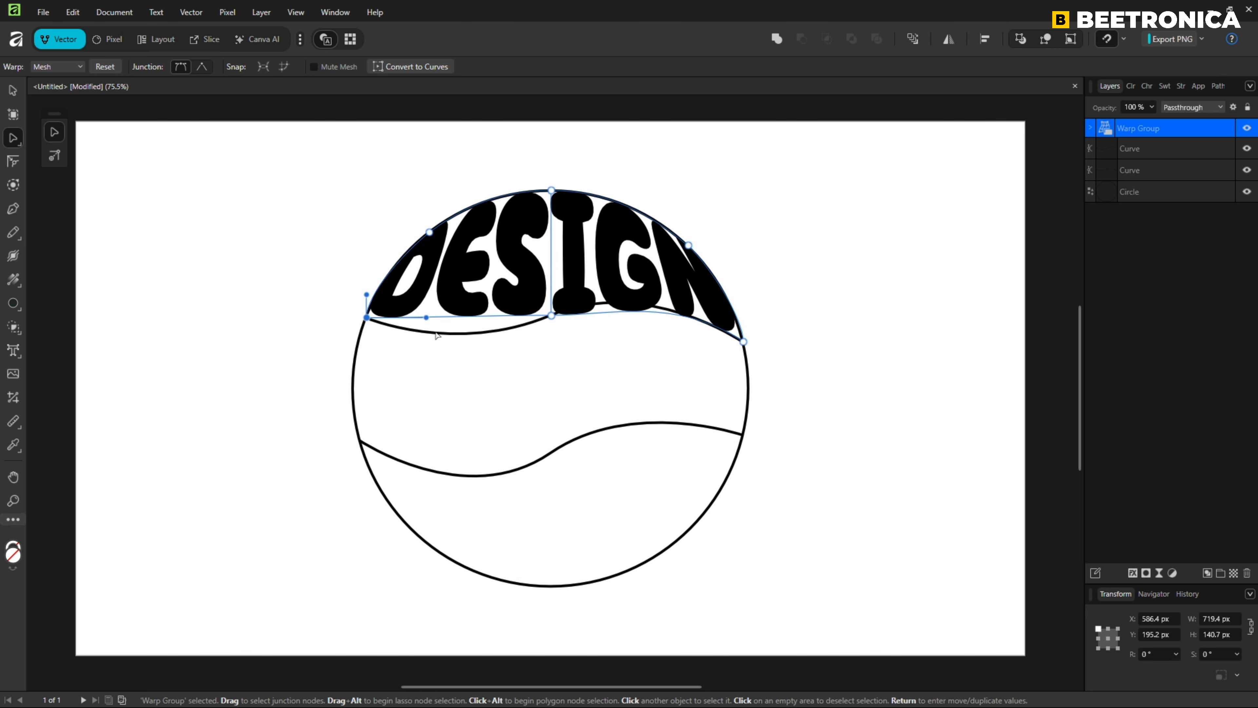
pyautogui.moveTo(429, 316); pyautogui.dragTo(436, 346)
pyautogui.click(551, 316)
pyautogui.moveTo(612, 315); pyautogui.dragTo(602, 297)
pyautogui.click(834, 335)
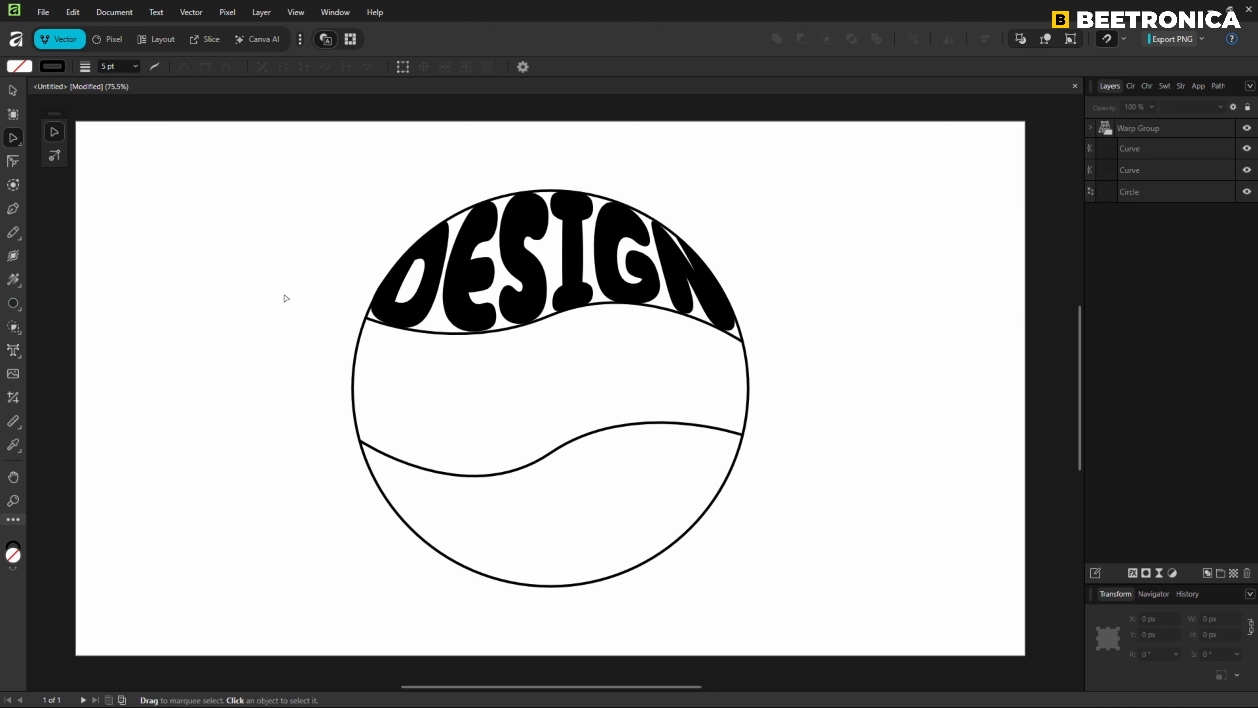
# Add the art text BEYOND in the middle band between the two wavy curves.
pyautogui.click(18, 350)
pyautogui.click(441, 390)
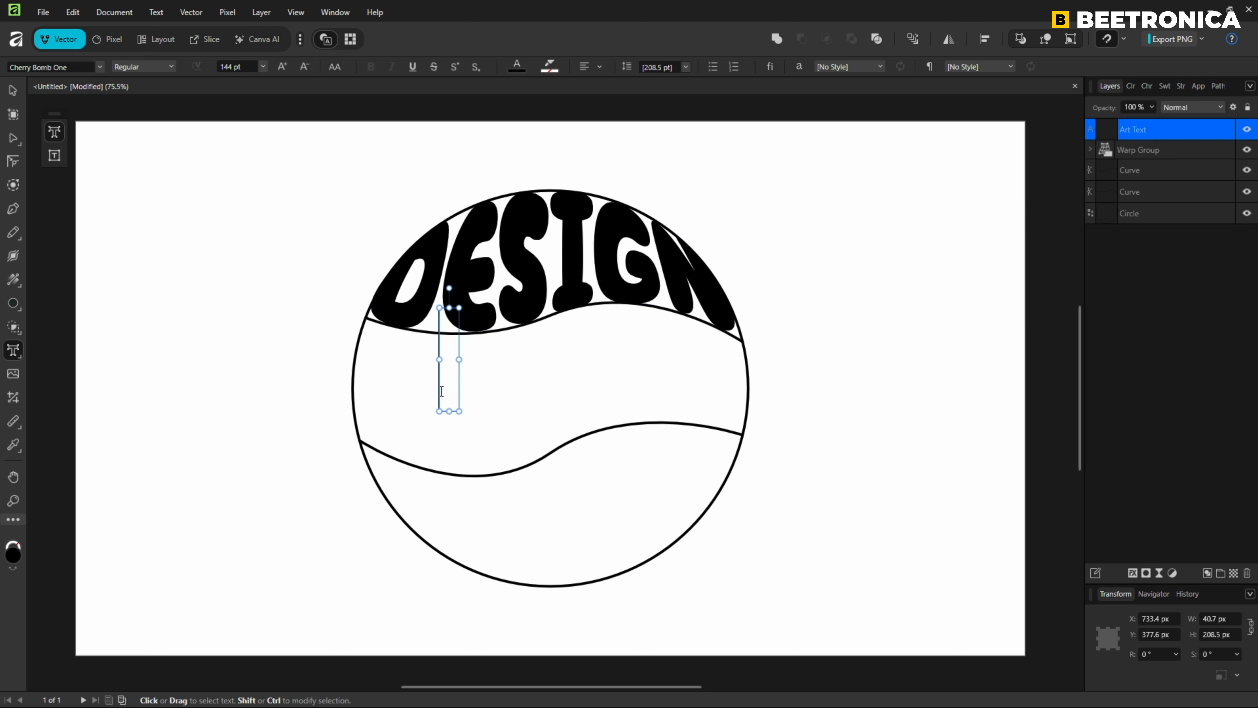
pyautogui.write('BE')
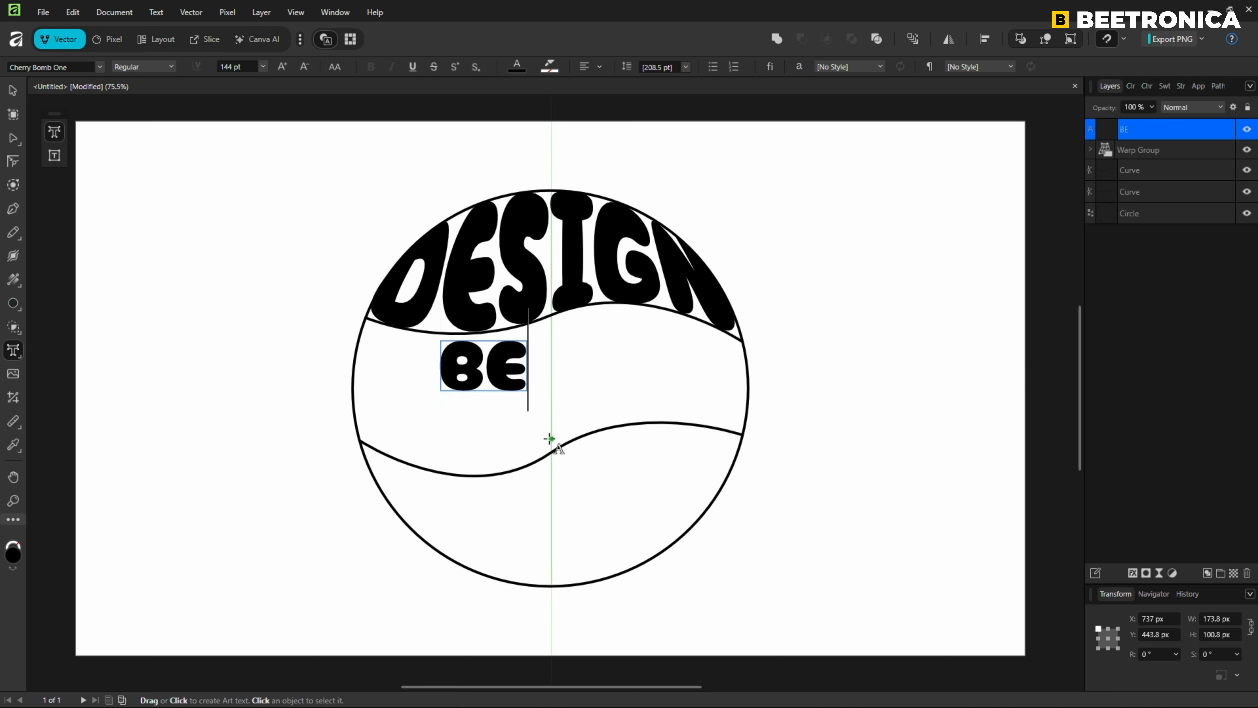
pyautogui.write('YOND')
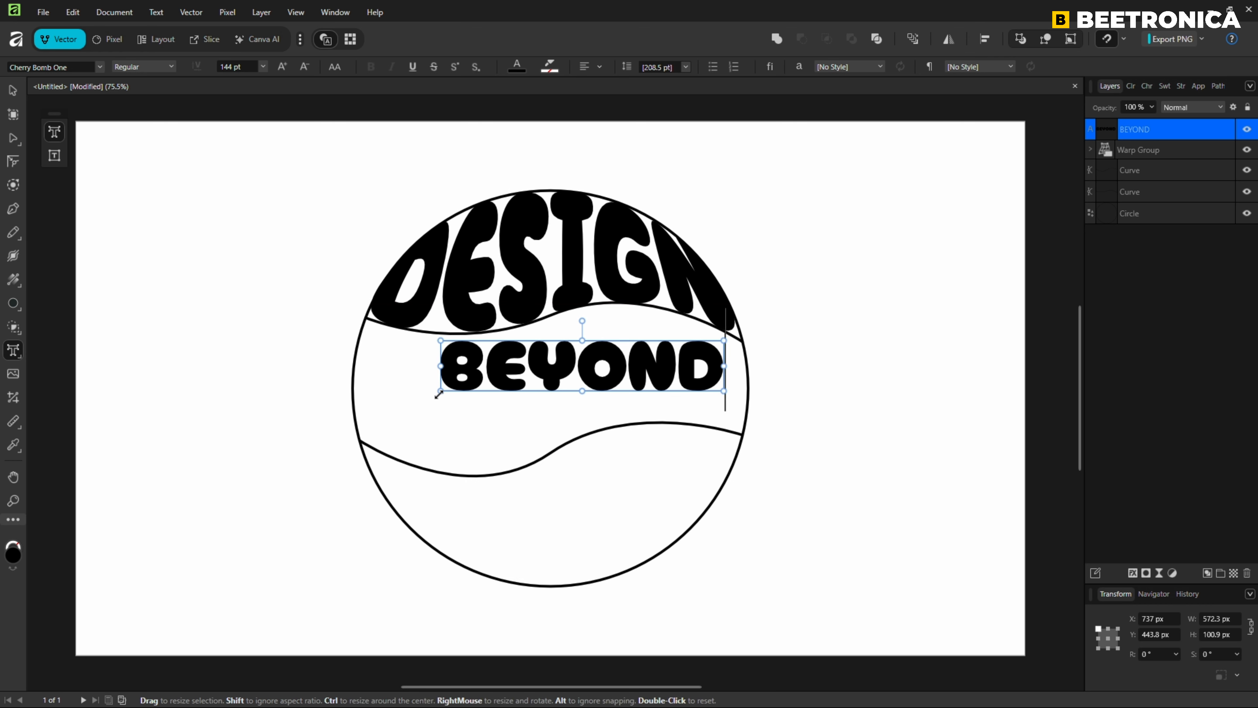
# Enlarge the BEYOND text to span the circle's full width and put it in a Quad warp group.
pyautogui.moveTo(441, 389); pyautogui.dragTo(360, 446)
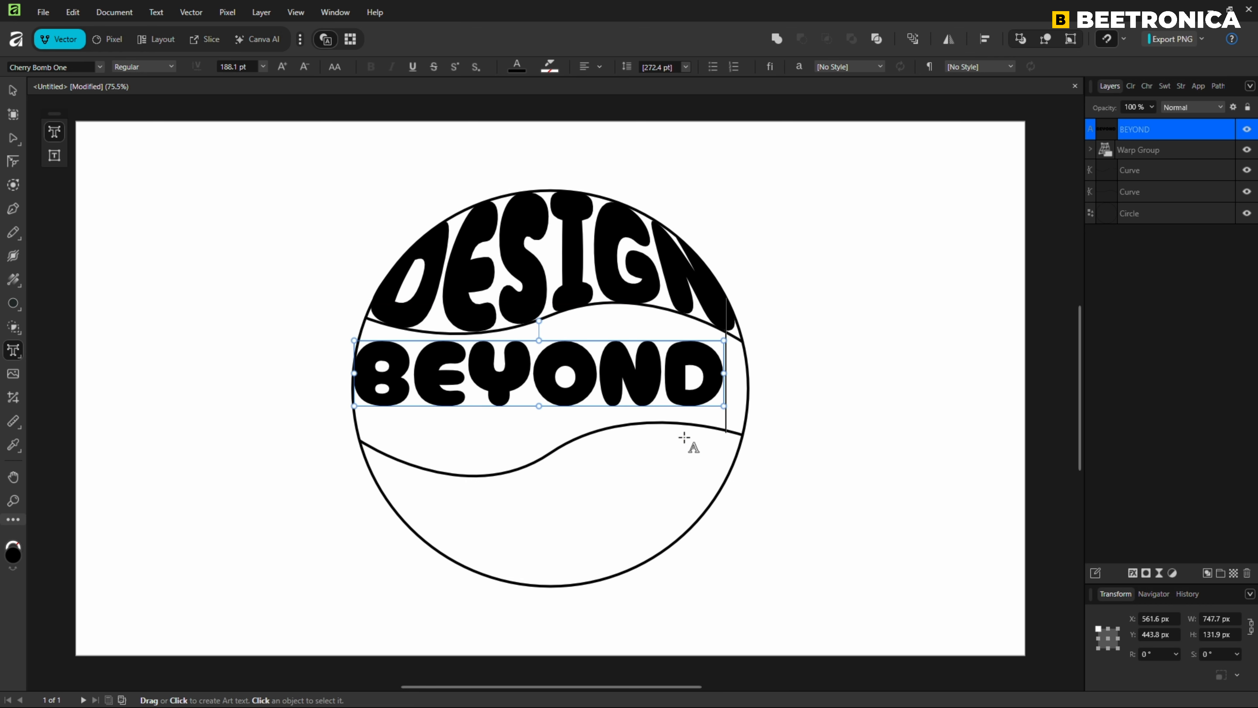
pyautogui.moveTo(723, 405); pyautogui.dragTo(748, 410)
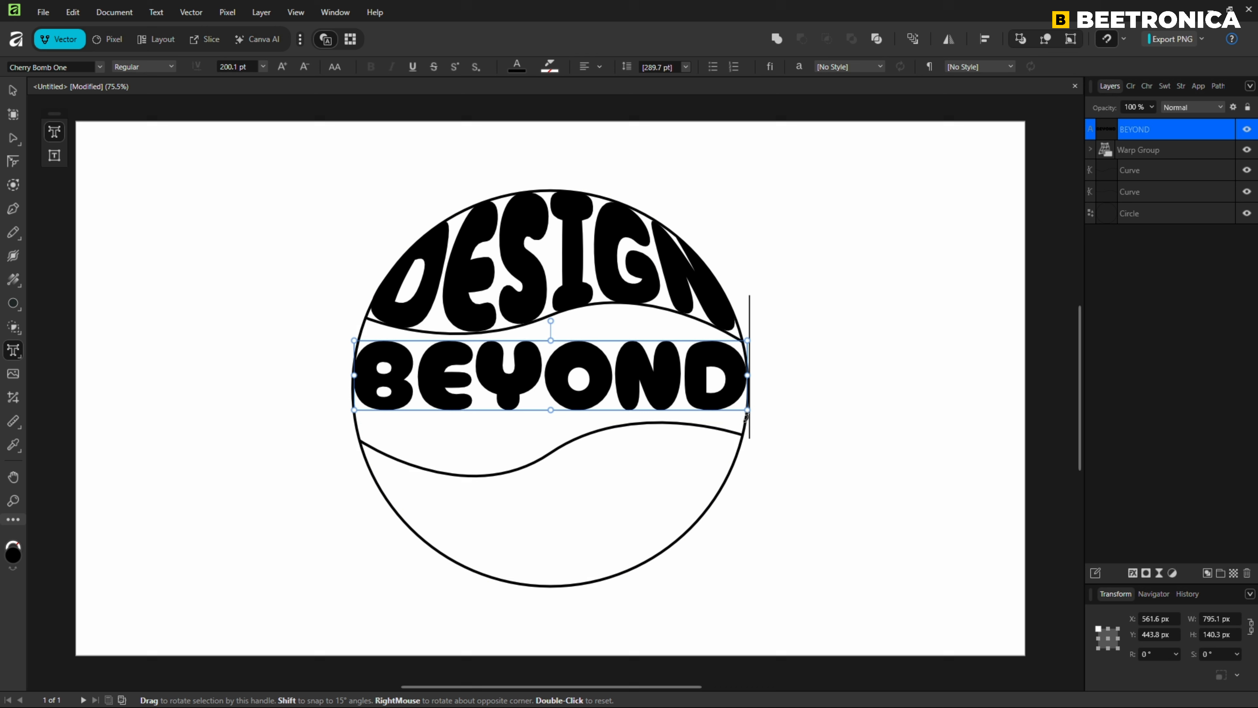
pyautogui.click(195, 21)
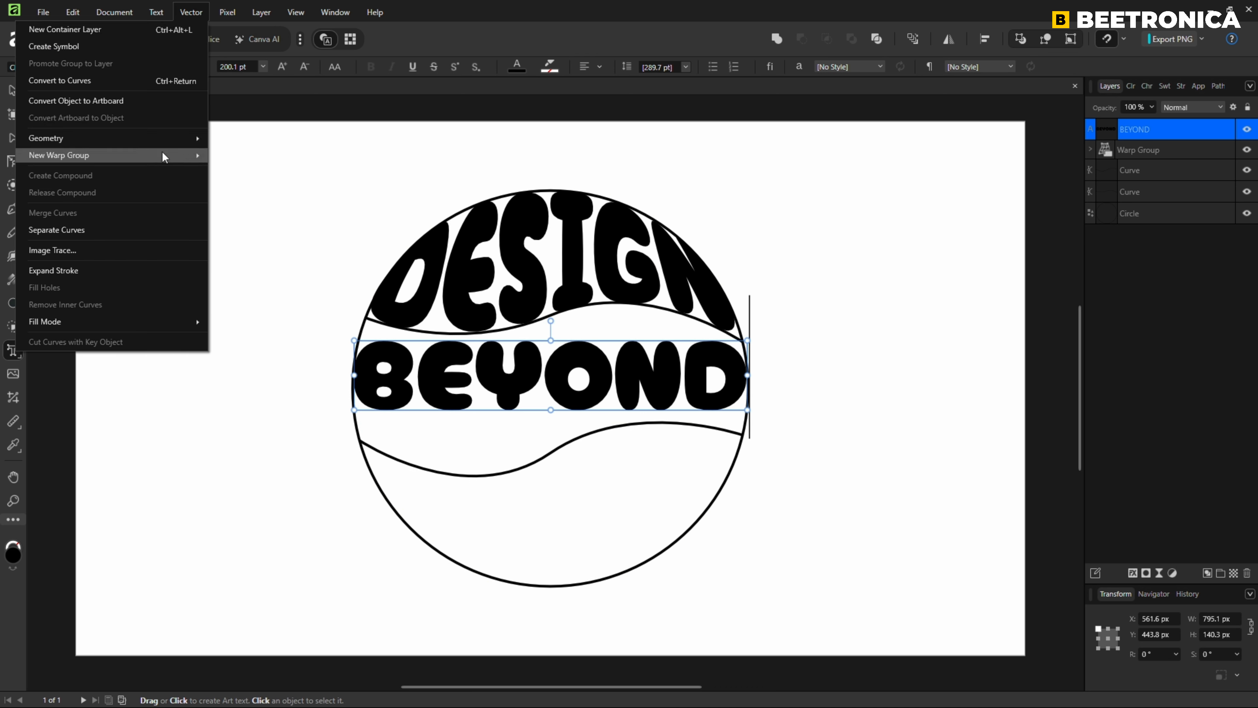
pyautogui.moveTo(162, 152)
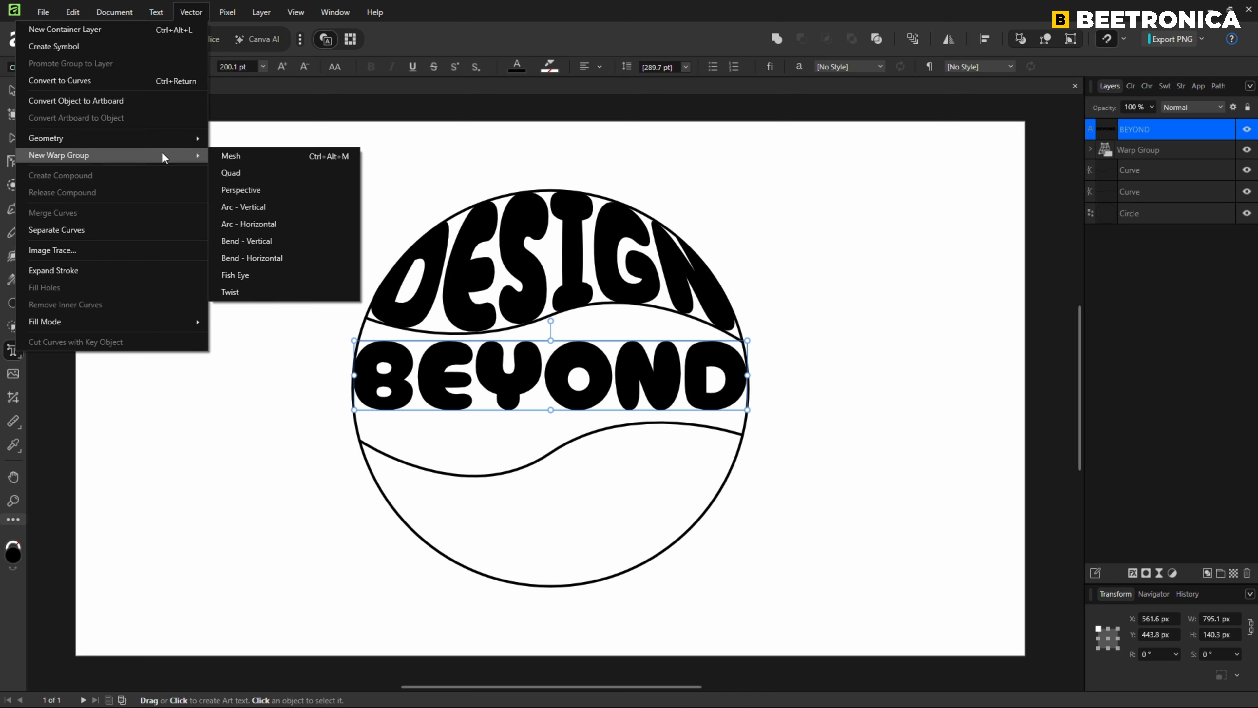
pyautogui.click(247, 169)
# Snap the BEYOND warp's four corners to the points where the upper and lower waves meet the circle.
pyautogui.moveTo(353, 410); pyautogui.dragTo(361, 441)
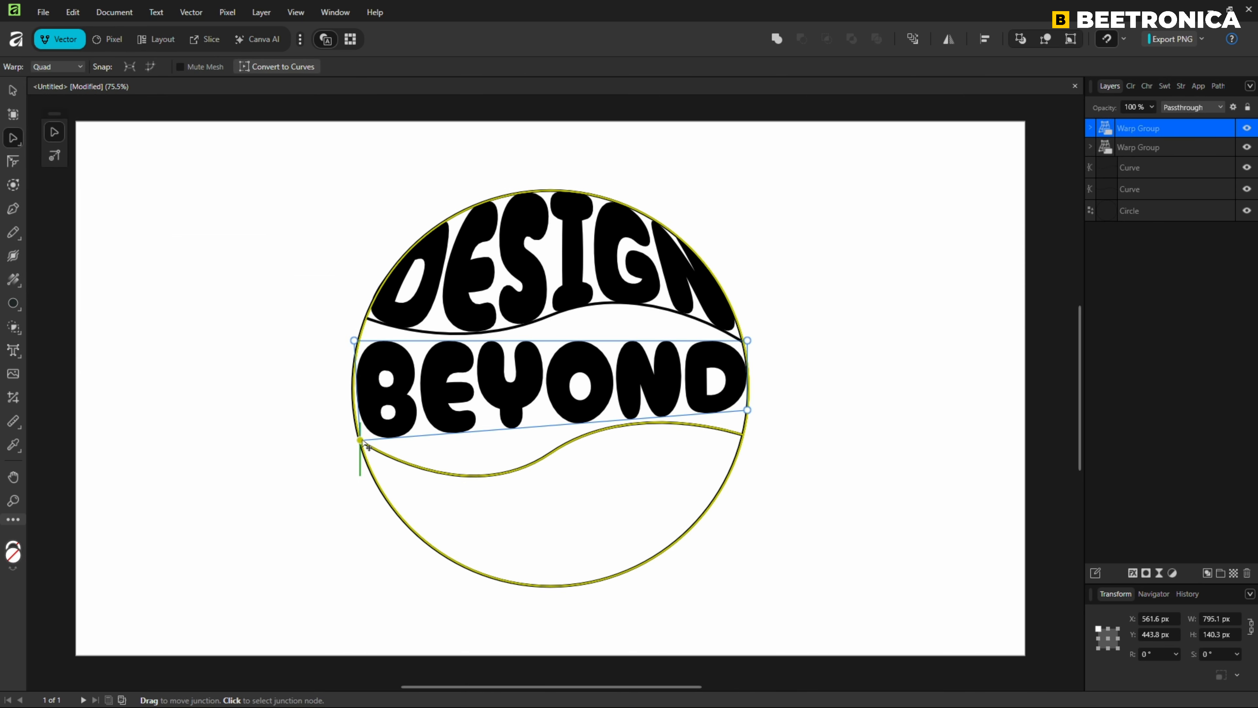
pyautogui.moveTo(748, 410); pyautogui.dragTo(743, 435)
pyautogui.moveTo(748, 340); pyautogui.dragTo(741, 340)
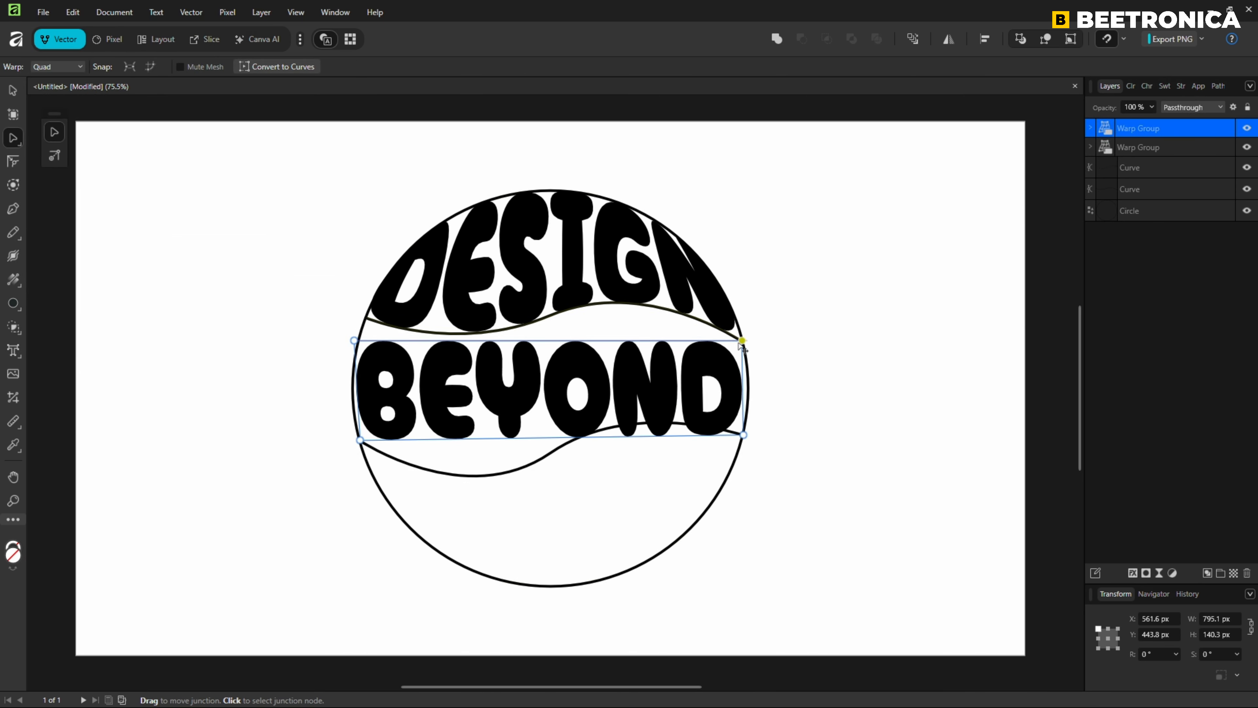
pyautogui.moveTo(353, 341); pyautogui.dragTo(366, 318)
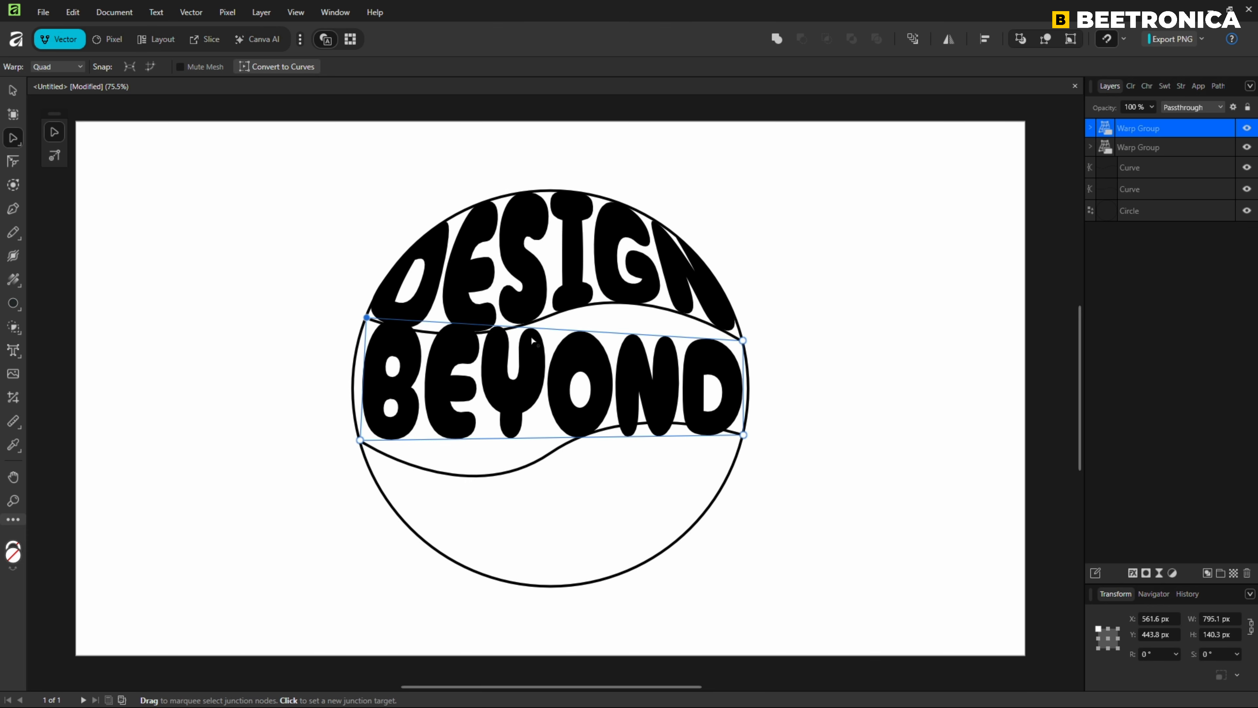
# Split the BEYOND warp down the middle and snap its centre nodes onto the upper and lower waves.
pyautogui.doubleClick(554, 438)
pyautogui.moveTo(554, 438); pyautogui.dragTo(555, 449)
pyautogui.moveTo(555, 329); pyautogui.dragTo(555, 313)
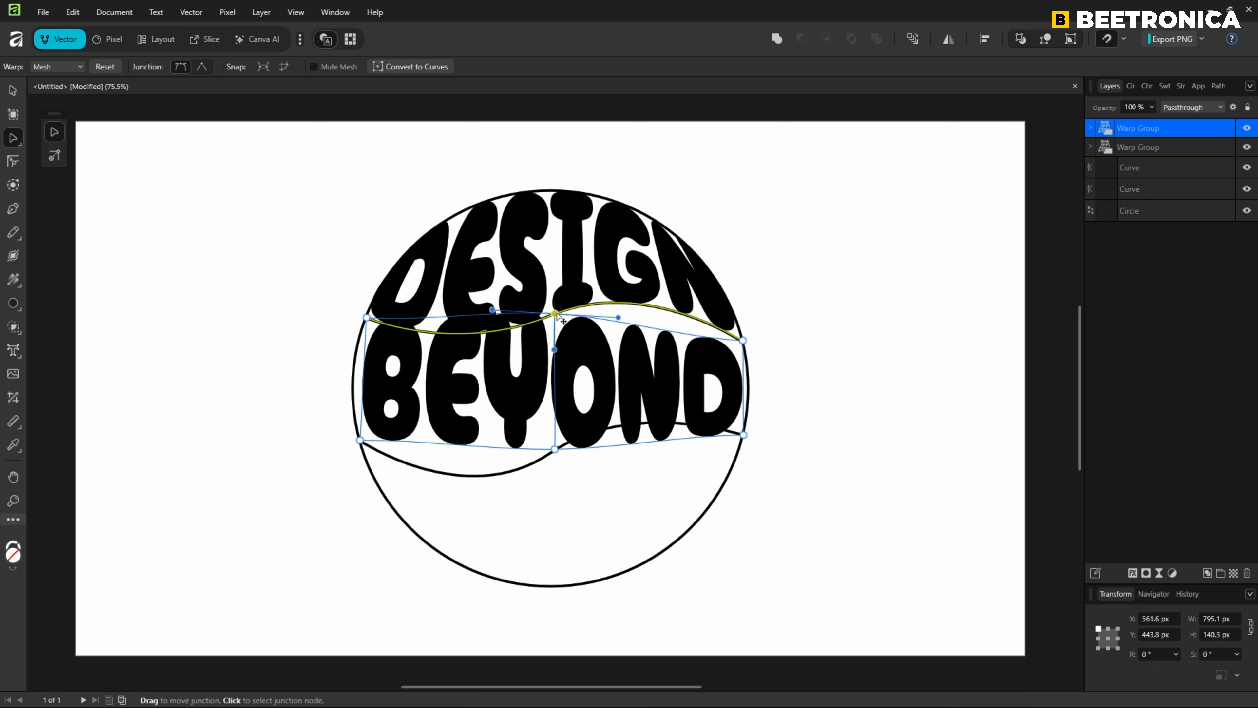
# Shape the handles of the BEYOND warp's bottom corners so its sides bulge to the circle and its lower edge bends toward the lower wave.
pyautogui.click(743, 435)
pyautogui.moveTo(744, 404); pyautogui.dragTo(754, 389)
pyautogui.moveTo(681, 437); pyautogui.dragTo(679, 412)
pyautogui.click(360, 440)
pyautogui.moveTo(362, 399); pyautogui.dragTo(343, 379)
pyautogui.moveTo(424, 442); pyautogui.dragTo(444, 488)
# Adjust the handles of the BEYOND warp's top corners and top centre node so the upper edge follows the upper wave.
pyautogui.click(367, 317)
pyautogui.moveTo(364, 359); pyautogui.dragTo(351, 358)
pyautogui.moveTo(429, 320); pyautogui.dragTo(429, 346)
pyautogui.click(742, 340)
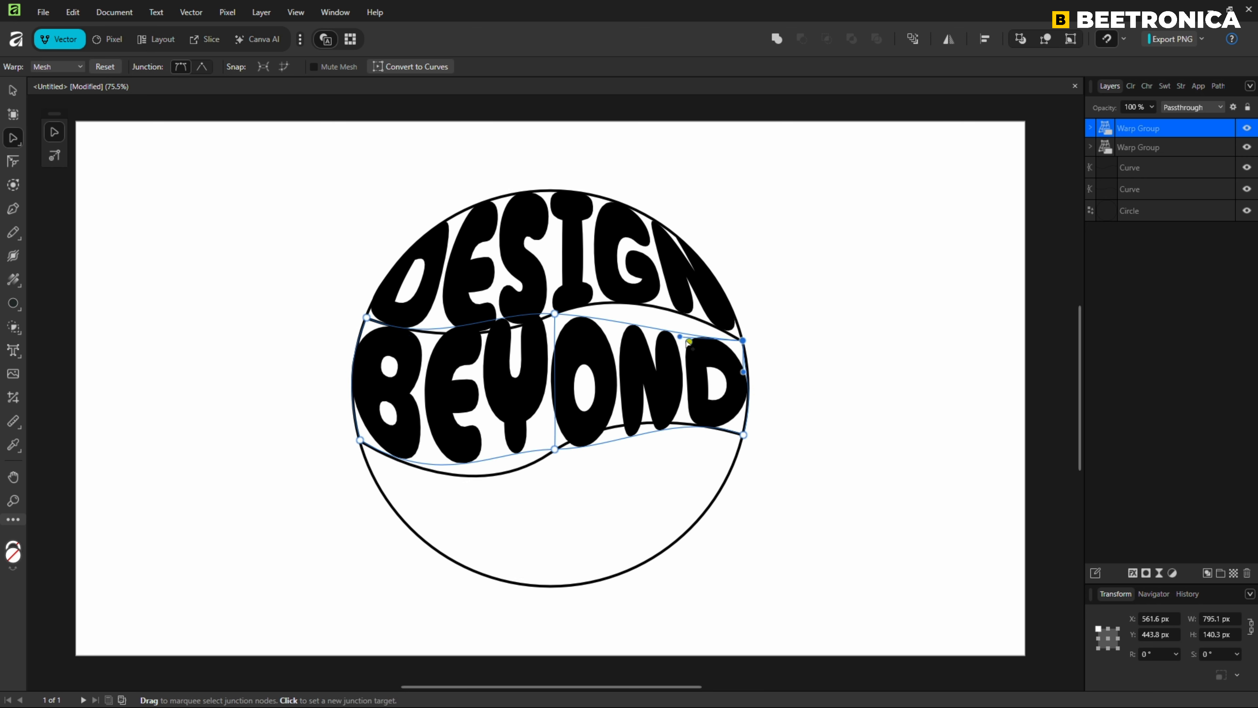
pyautogui.moveTo(680, 337); pyautogui.dragTo(688, 310)
pyautogui.moveTo(744, 372); pyautogui.dragTo(750, 369)
pyautogui.click(555, 313)
pyautogui.moveTo(575, 314); pyautogui.dragTo(604, 293)
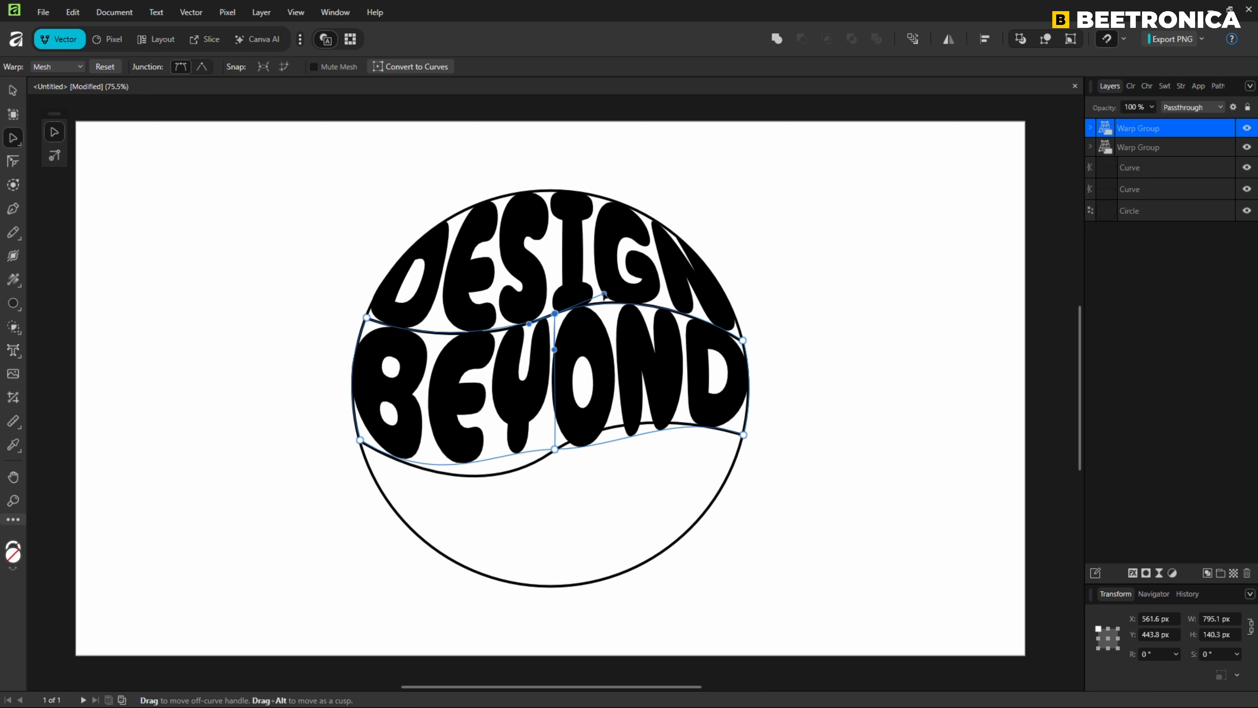
# Refine the handles of the BEYOND warp's bottom centre node to match the lower wave, and deselect the warp.
pyautogui.click(554, 449)
pyautogui.moveTo(617, 447); pyautogui.dragTo(603, 424)
pyautogui.moveTo(498, 472); pyautogui.dragTo(506, 483)
pyautogui.moveTo(597, 416); pyautogui.dragTo(594, 426)
pyautogui.moveTo(497, 480); pyautogui.dragTo(503, 486)
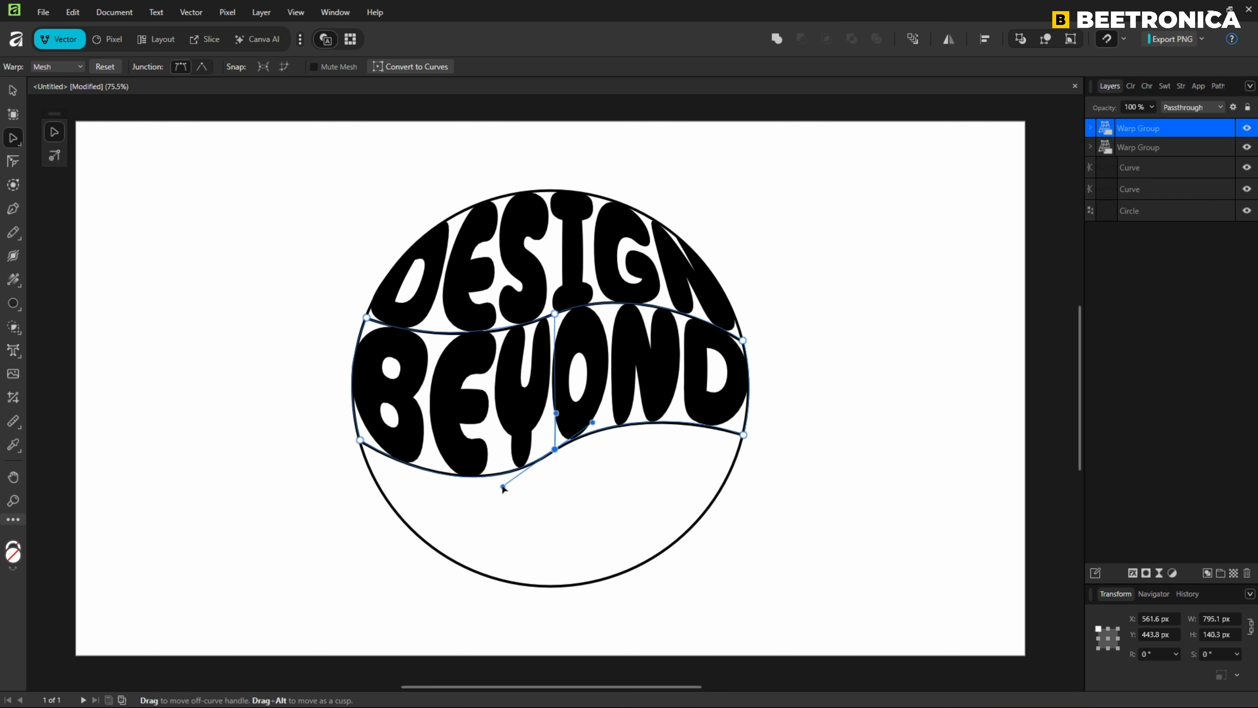
pyautogui.click(901, 390)
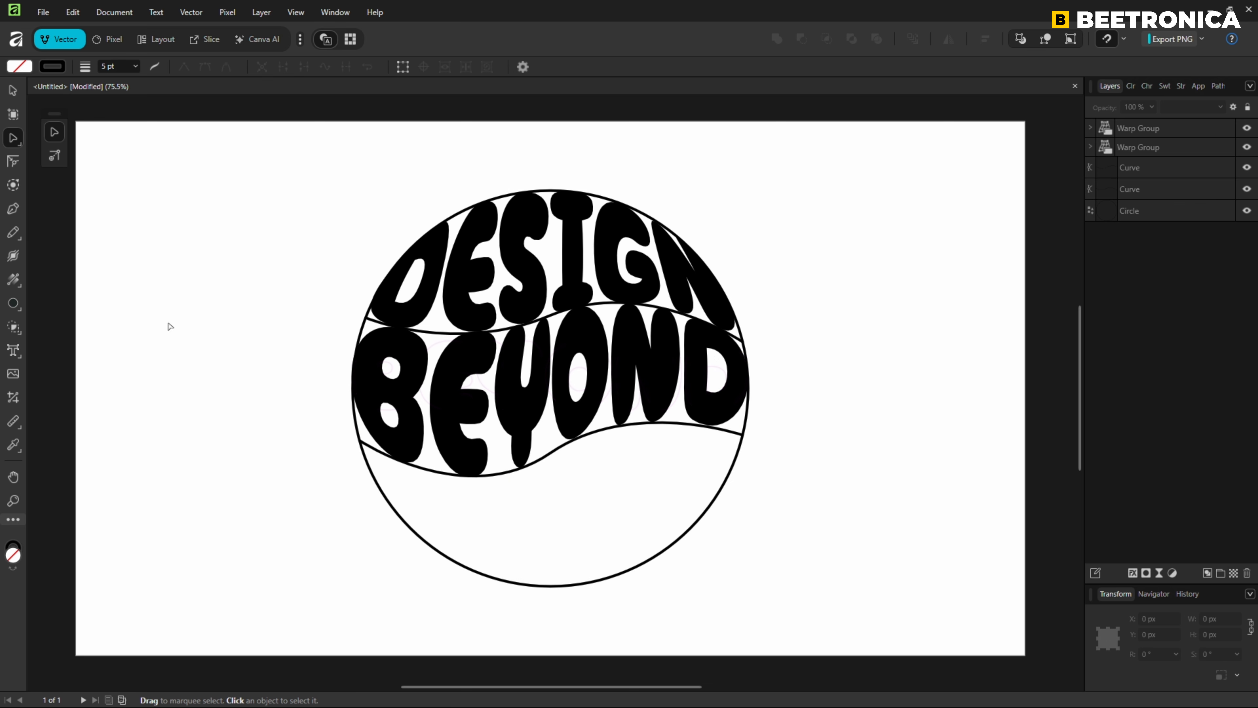
# Add the art text LIMITS and centre it in the circle's lowest section.
pyautogui.moveTo(25, 355)
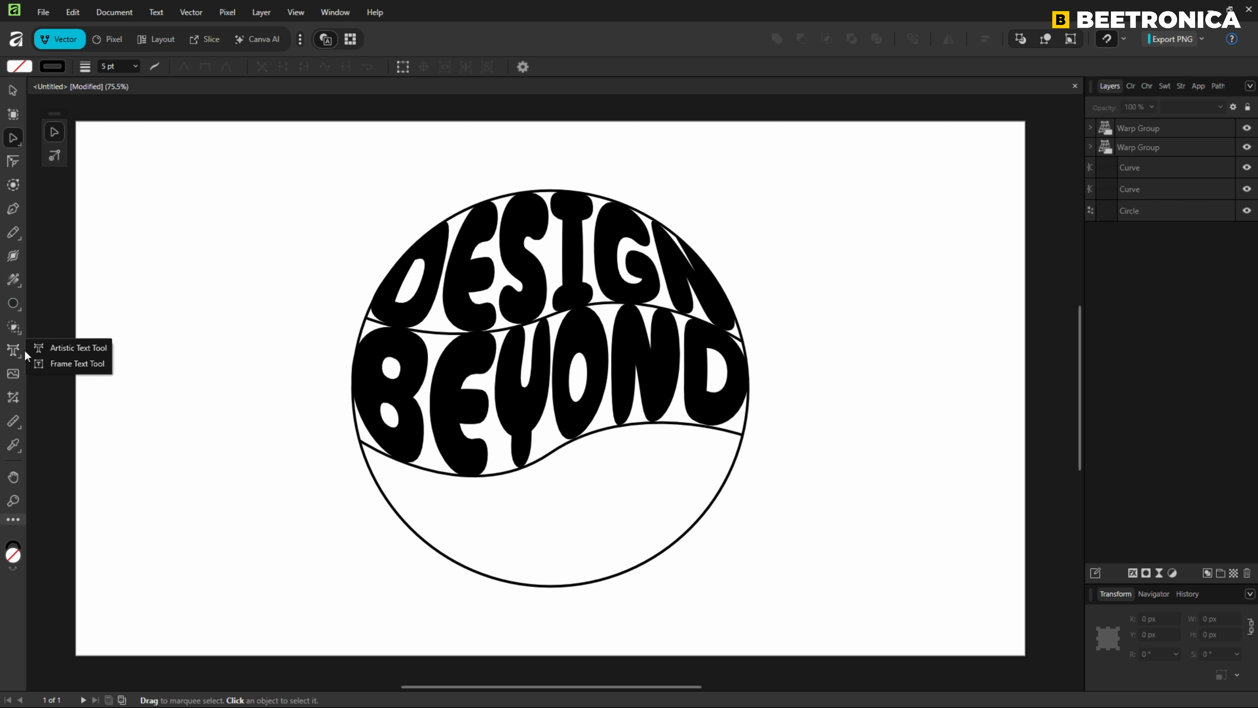
pyautogui.click(80, 347)
pyautogui.click(458, 506)
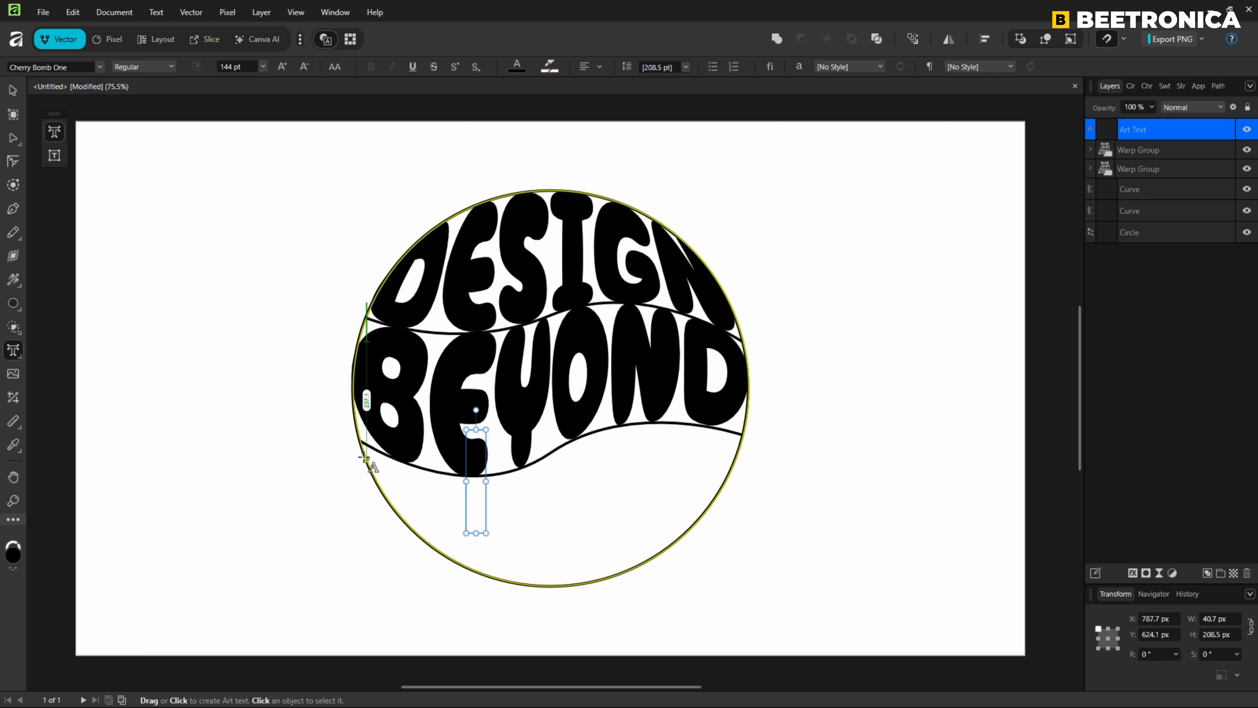
pyautogui.write('LIMITS')
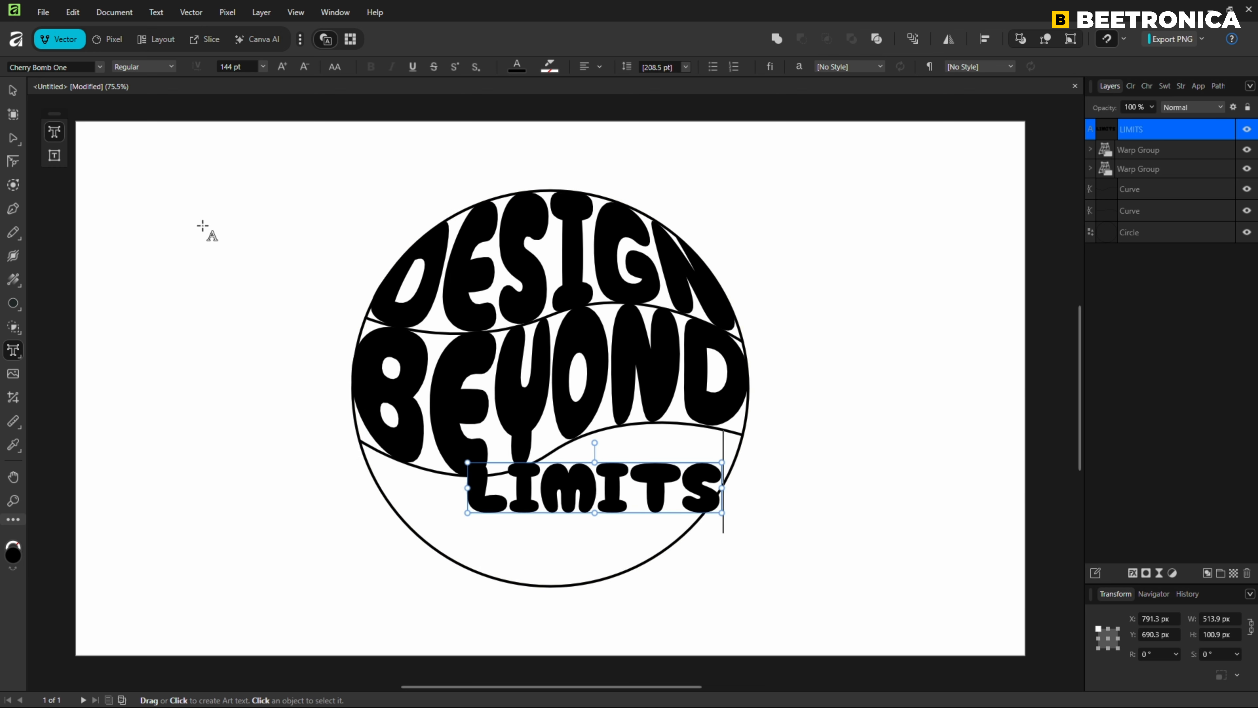
pyautogui.click(13, 92)
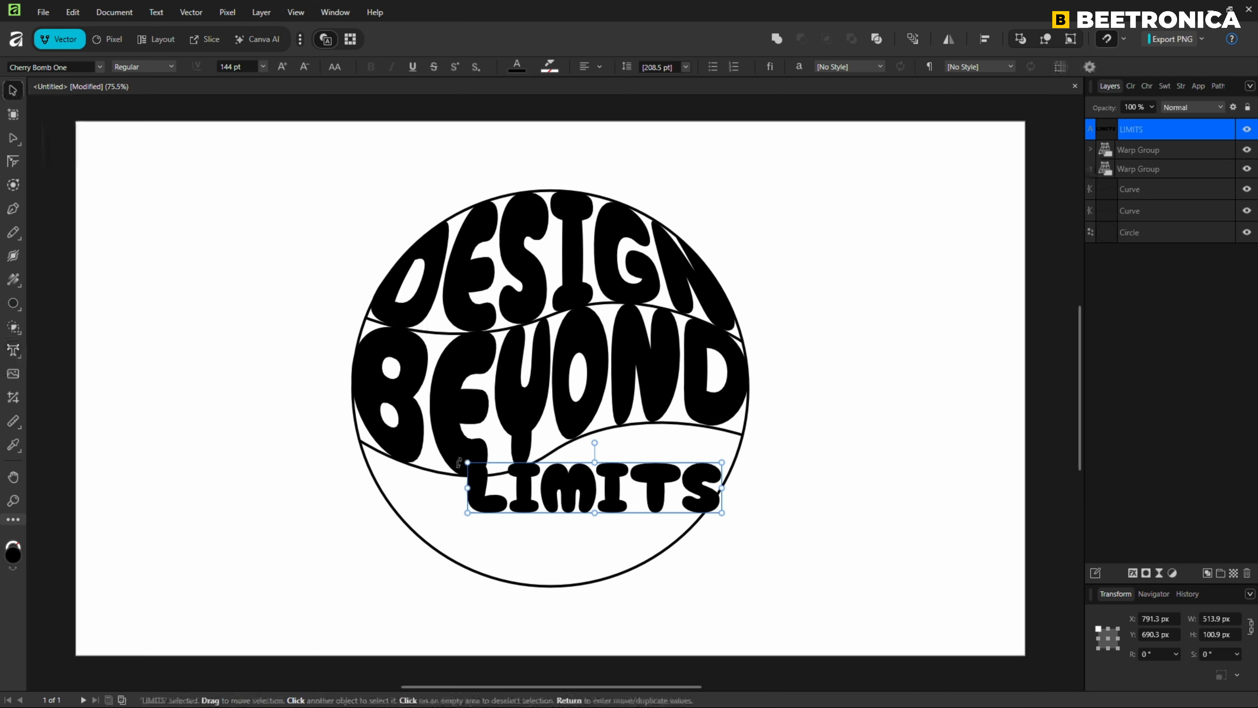
pyautogui.moveTo(594, 488); pyautogui.dragTo(553, 514)
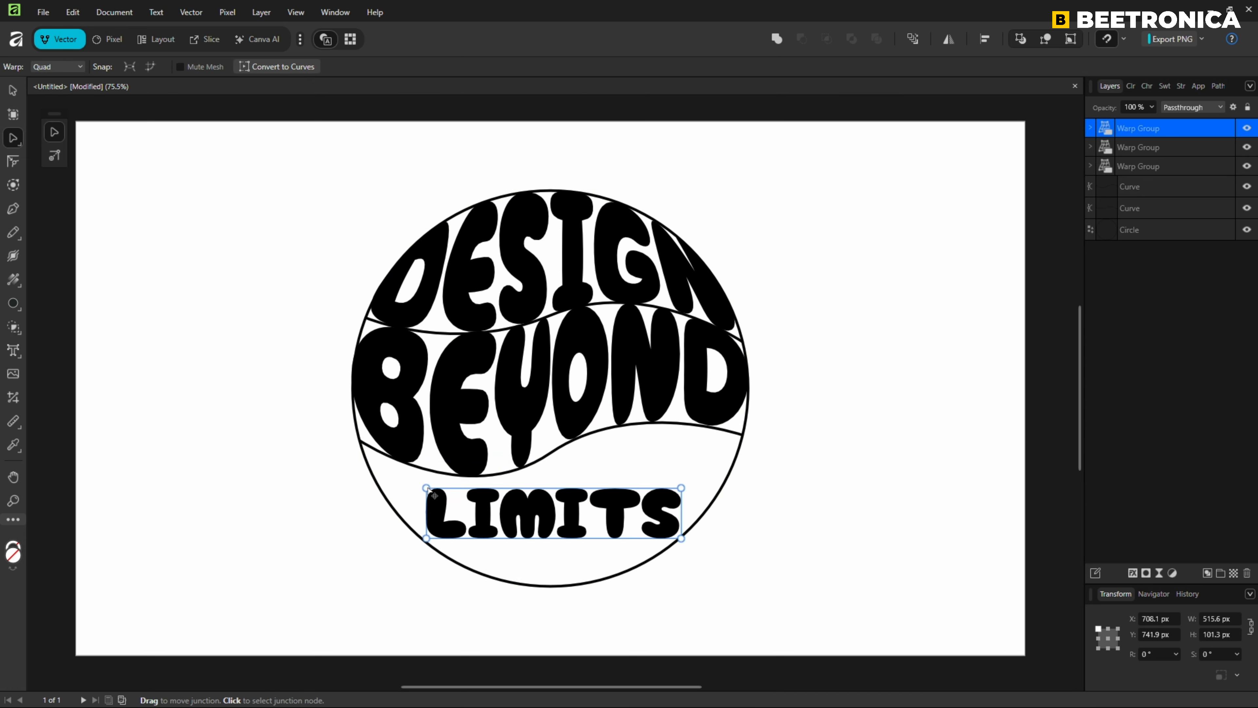
# Apply a Quad warp to LIMITS, snapping its top corners to the lower wave's ends and its bottom corners onto the circle.
pyautogui.moveTo(426, 488); pyautogui.dragTo(360, 440)
pyautogui.moveTo(681, 488); pyautogui.dragTo(743, 435)
pyautogui.moveTo(426, 538); pyautogui.dragTo(452, 561)
pyautogui.moveTo(681, 538); pyautogui.dragTo(664, 551)
pyautogui.moveTo(451, 561); pyautogui.dragTo(438, 550)
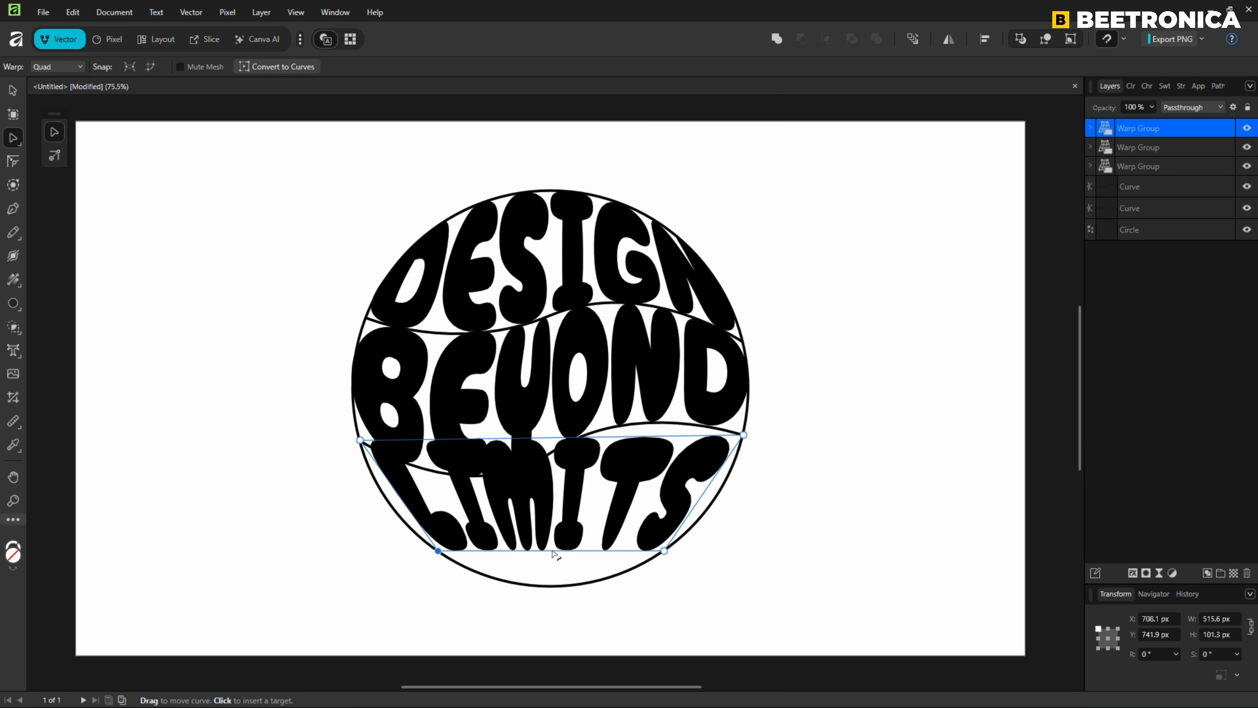
# Split the LIMITS warp down the middle, snapping its centre nodes to the lower wave and the circle's bottom.
pyautogui.doubleClick(556, 553)
pyautogui.moveTo(557, 437); pyautogui.dragTo(556, 448)
pyautogui.moveTo(555, 553); pyautogui.dragTo(555, 586)
# Shape the handles of the LIMITS warp's top corners so its sides follow the circle and its upper edge the lower wave.
pyautogui.click(360, 440)
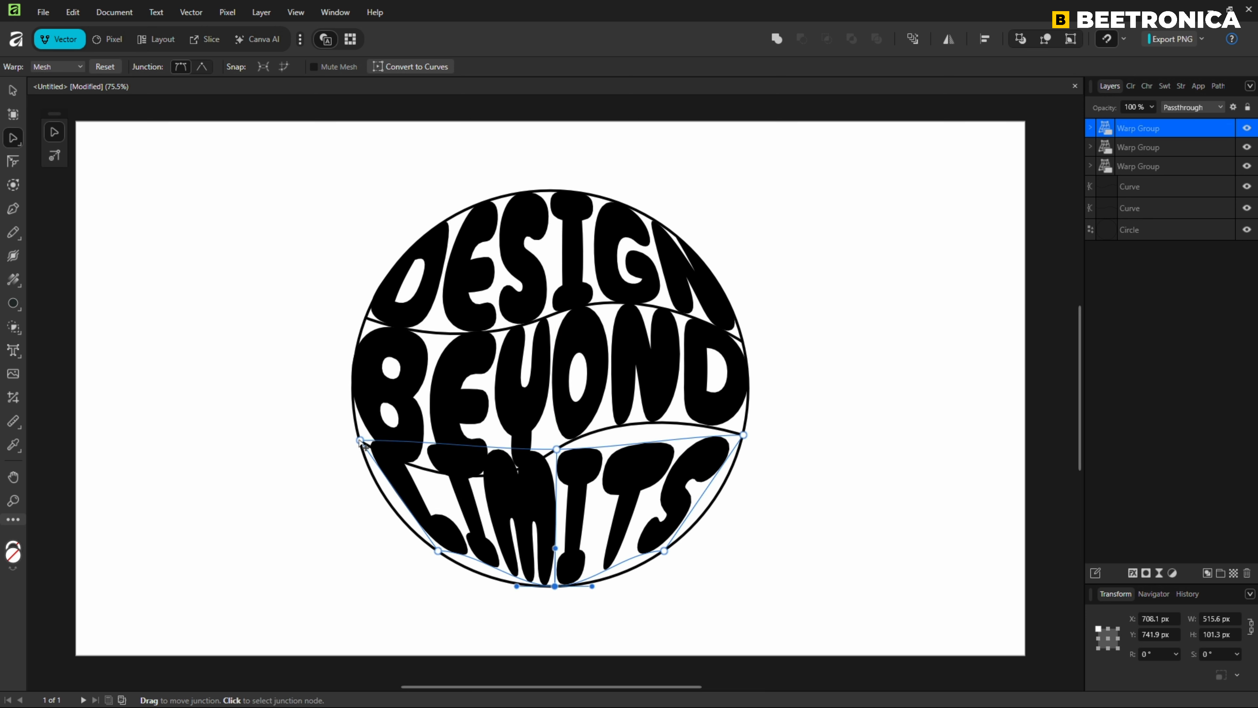
pyautogui.moveTo(386, 476); pyautogui.dragTo(385, 525)
pyautogui.moveTo(426, 442); pyautogui.dragTo(443, 488)
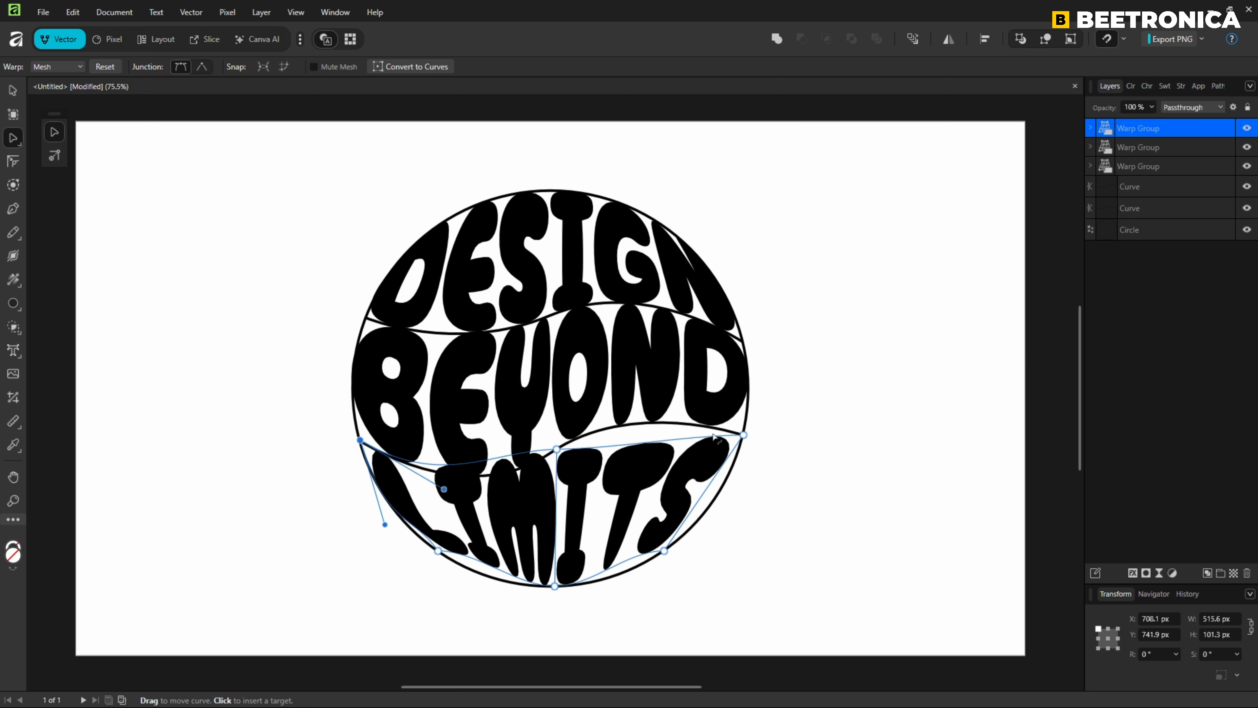
pyautogui.click(743, 435)
pyautogui.moveTo(681, 436); pyautogui.dragTo(650, 403)
pyautogui.moveTo(716, 473); pyautogui.dragTo(728, 491)
# Adjust the handles of the LIMITS warp's bottom corners so its lower edge follows the circle's arc.
pyautogui.moveTo(691, 512); pyautogui.dragTo(700, 524)
pyautogui.moveTo(628, 551); pyautogui.dragTo(632, 574)
pyautogui.click(438, 551)
pyautogui.moveTo(412, 514); pyautogui.dragTo(483, 577)
# Fine-tune the handles along the LIMITS warp's top edge to match the lower wave, and deselect the warp.
pyautogui.click(557, 448)
pyautogui.moveTo(515, 455); pyautogui.dragTo(515, 473)
pyautogui.moveTo(686, 424); pyautogui.dragTo(693, 417)
pyautogui.click(835, 527)
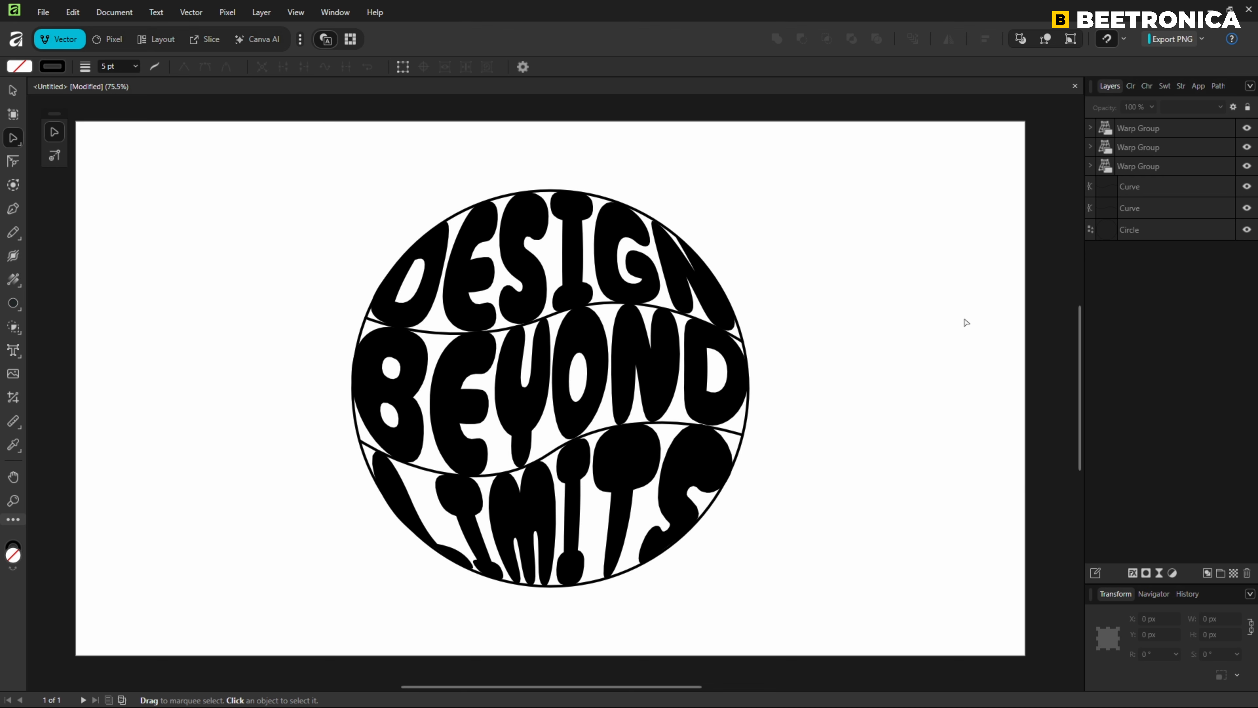
# Hide the two wavy curves and the circle.
pyautogui.click(1245, 188)
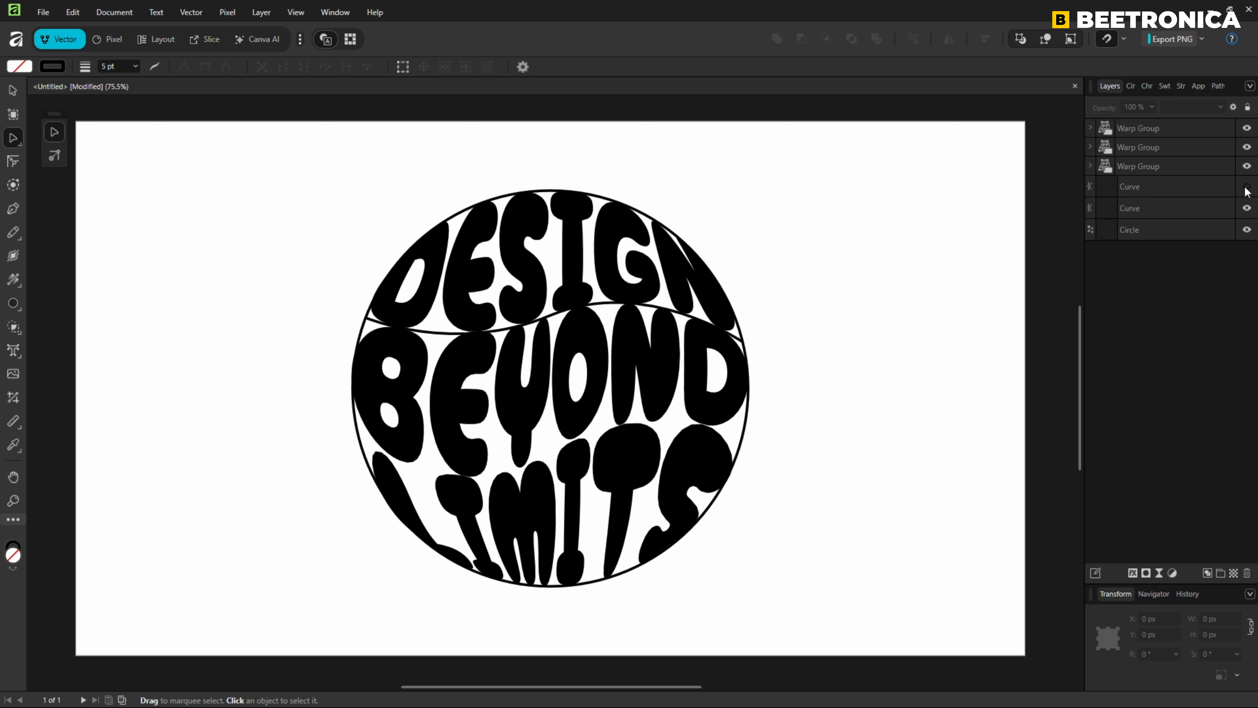
pyautogui.click(1247, 208)
pyautogui.click(1246, 229)
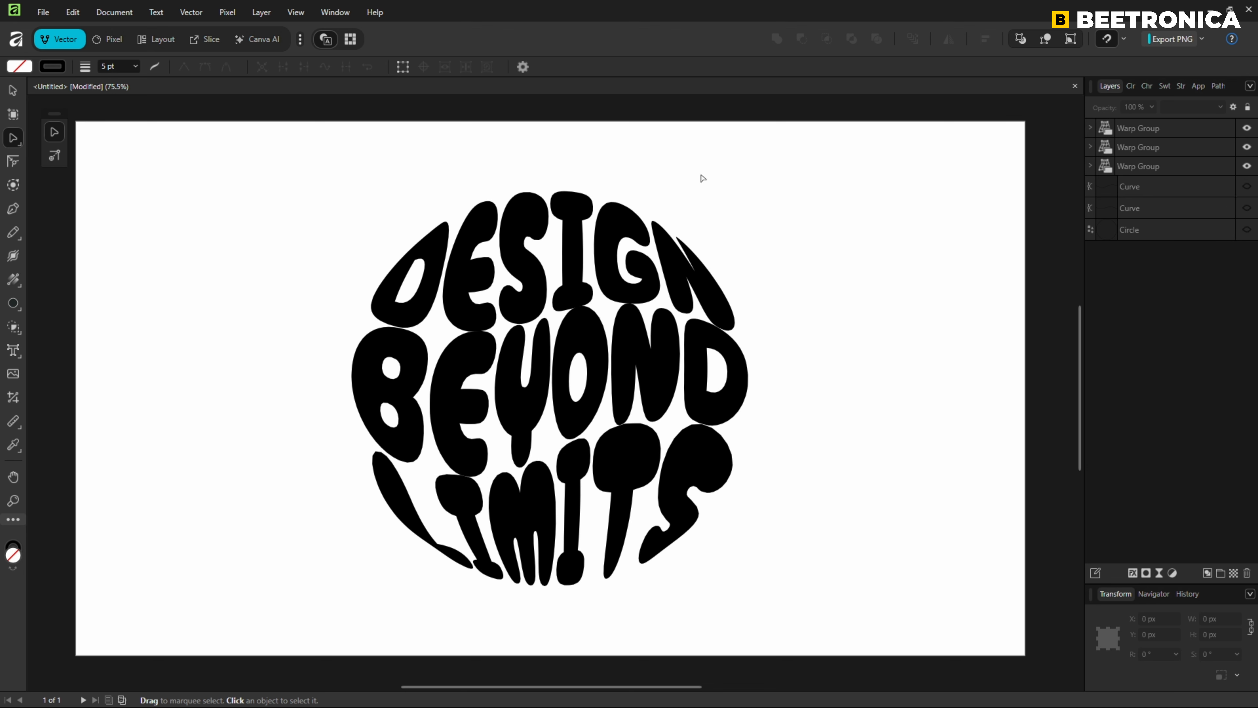
# Nudge the DESIGN warp group up 20 px to widen its gap from BEYOND.
pyautogui.click(20, 91)
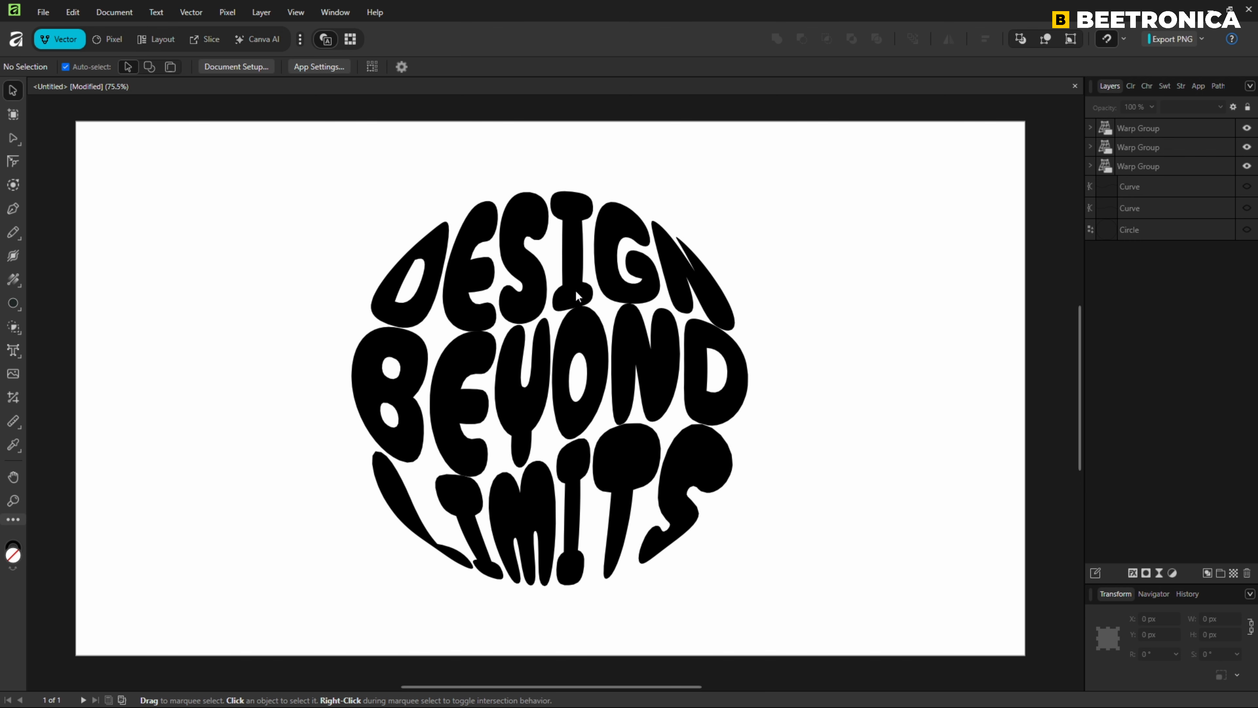
pyautogui.click(575, 292)
pyautogui.hotkey('shift', 'Up')
pyautogui.hotkey('shift', 'Up')
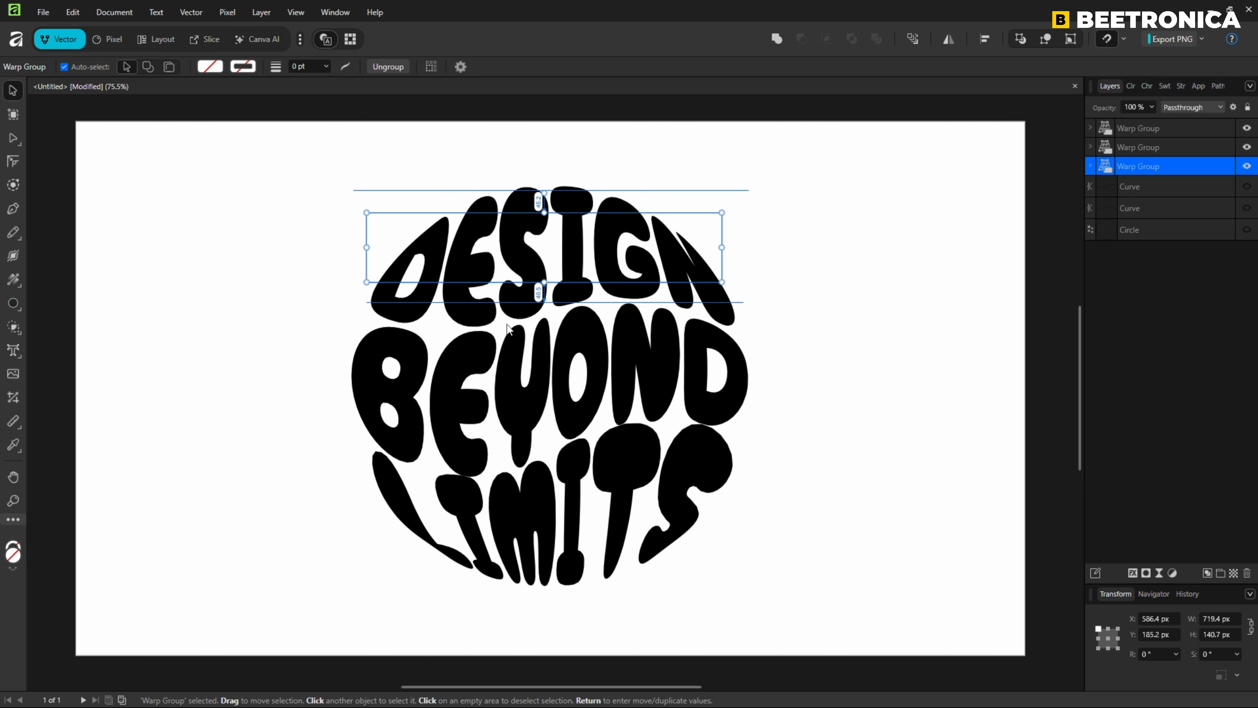
pyautogui.click(616, 464)
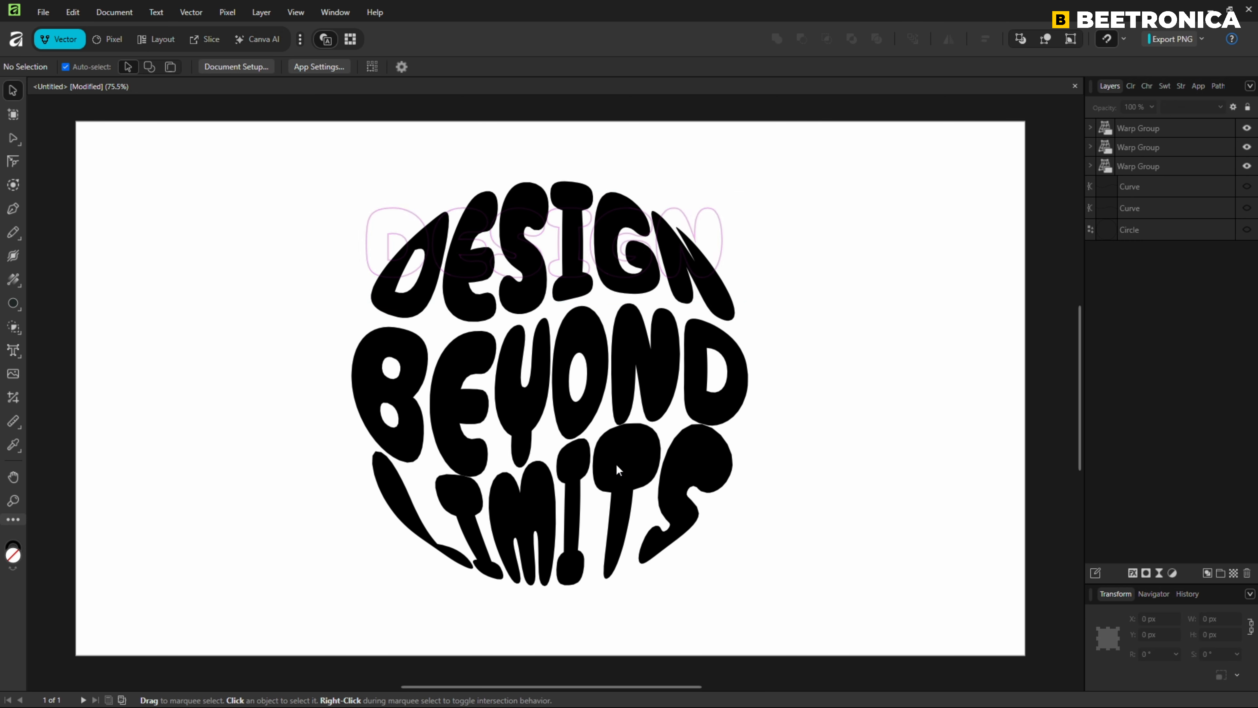
# Nudge the LIMITS warp group down 20 px to widen its gap from BEYOND.
pyautogui.click(626, 516)
pyautogui.hotkey('shift', 'Down')
pyautogui.hotkey('shift', 'Down')
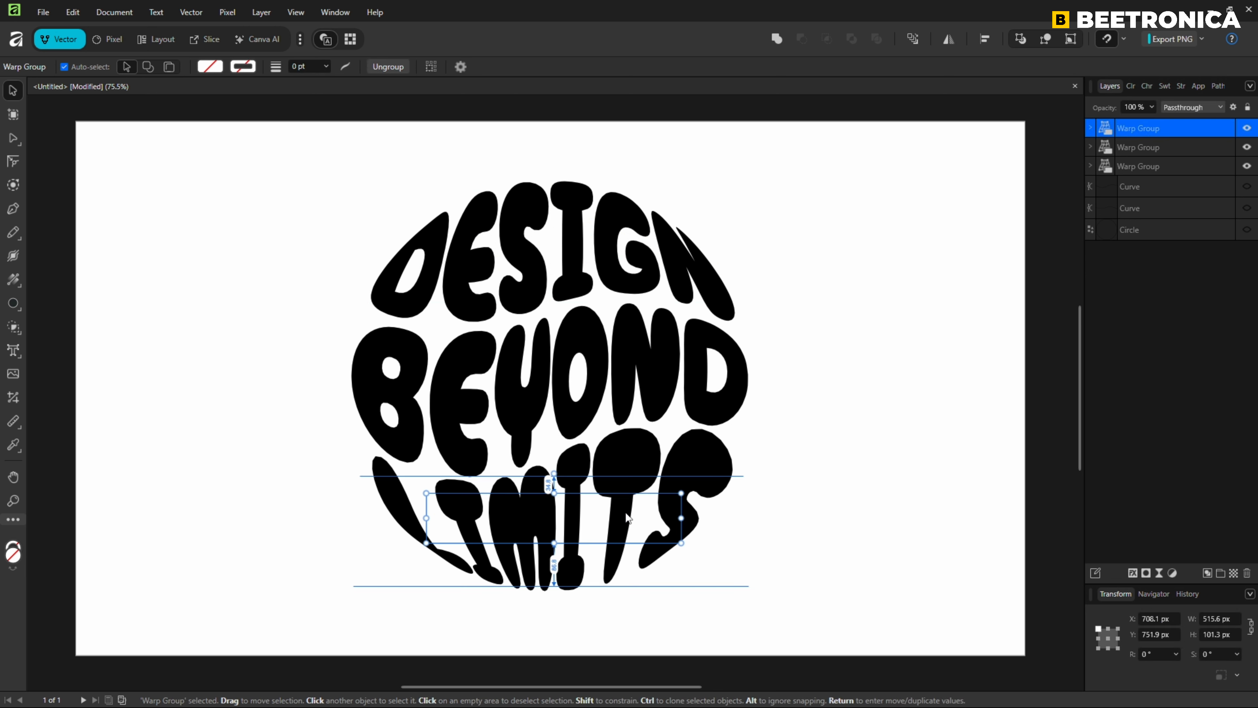
pyautogui.click(858, 354)
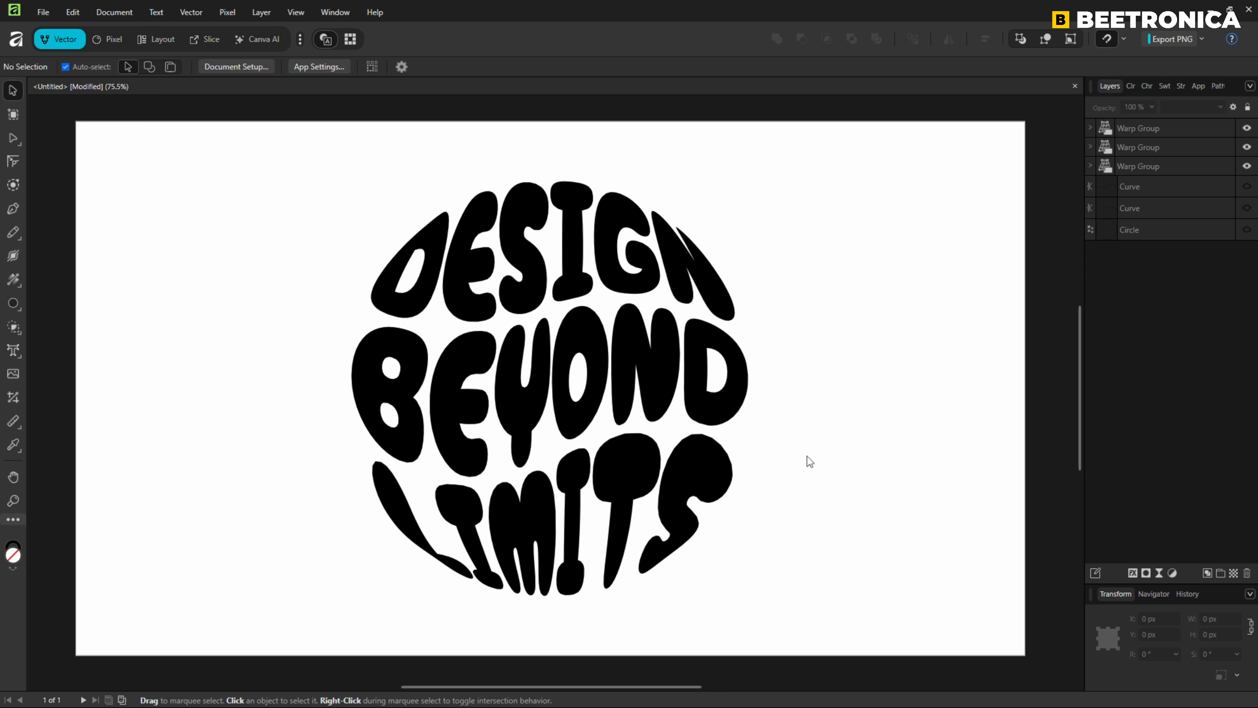
# Select all three warped words and fill them with orange, FC7D00.
pyautogui.hotkey('ctrl', 'a')
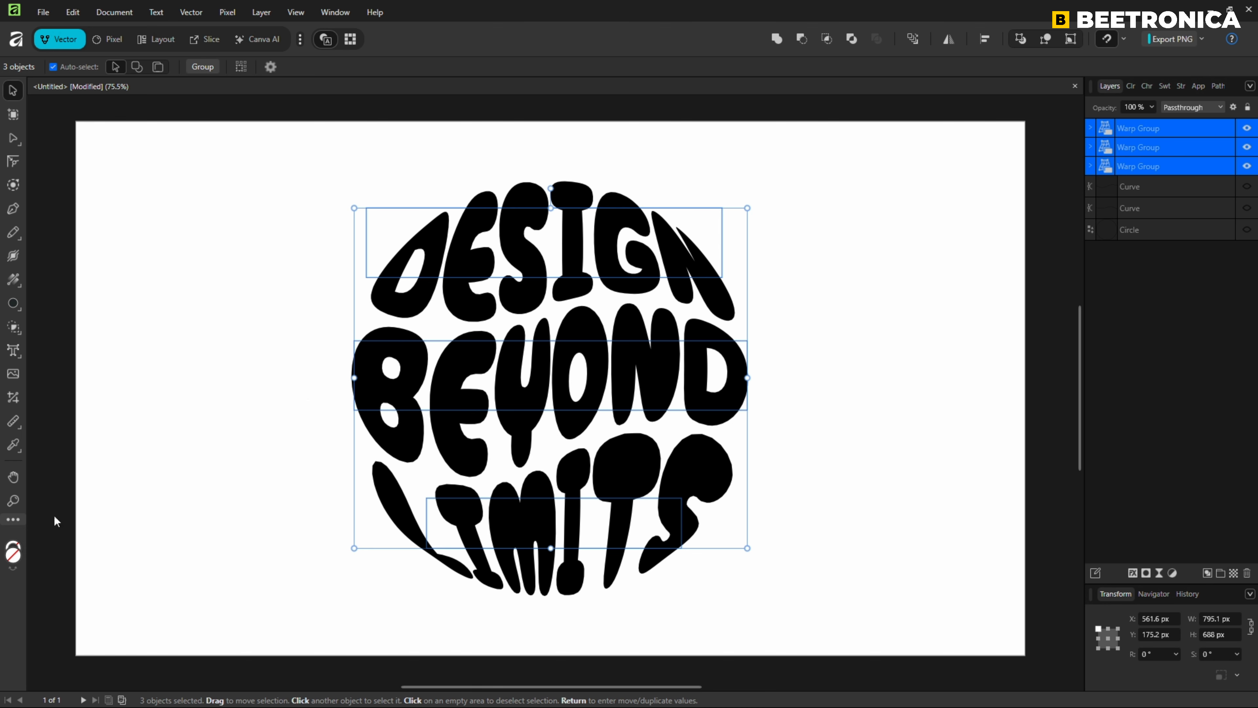
pyautogui.doubleClick(12, 550)
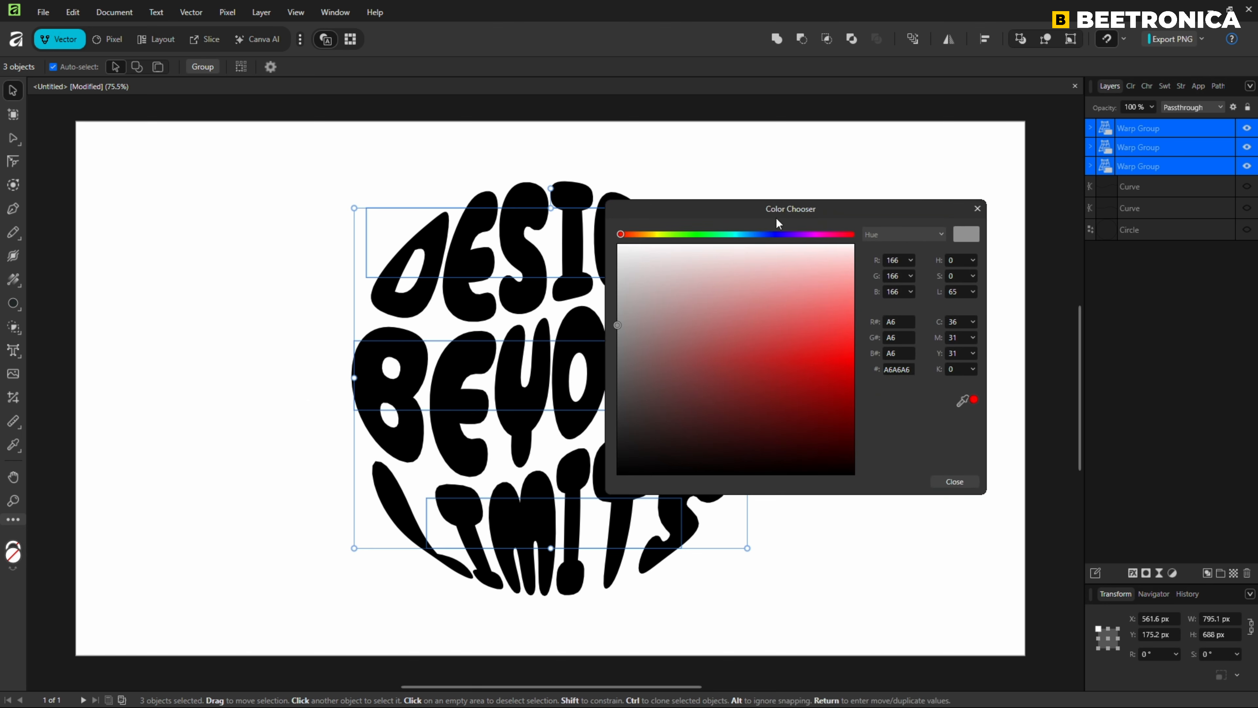
pyautogui.moveTo(776, 217); pyautogui.dragTo(937, 264)
pyautogui.moveTo(932, 385)
pyautogui.mouseDown()
pyautogui.moveTo(1033, 441)
pyautogui.moveTo(1046, 465)
pyautogui.moveTo(1054, 408)
pyautogui.mouseUp()
pyautogui.click(801, 282)
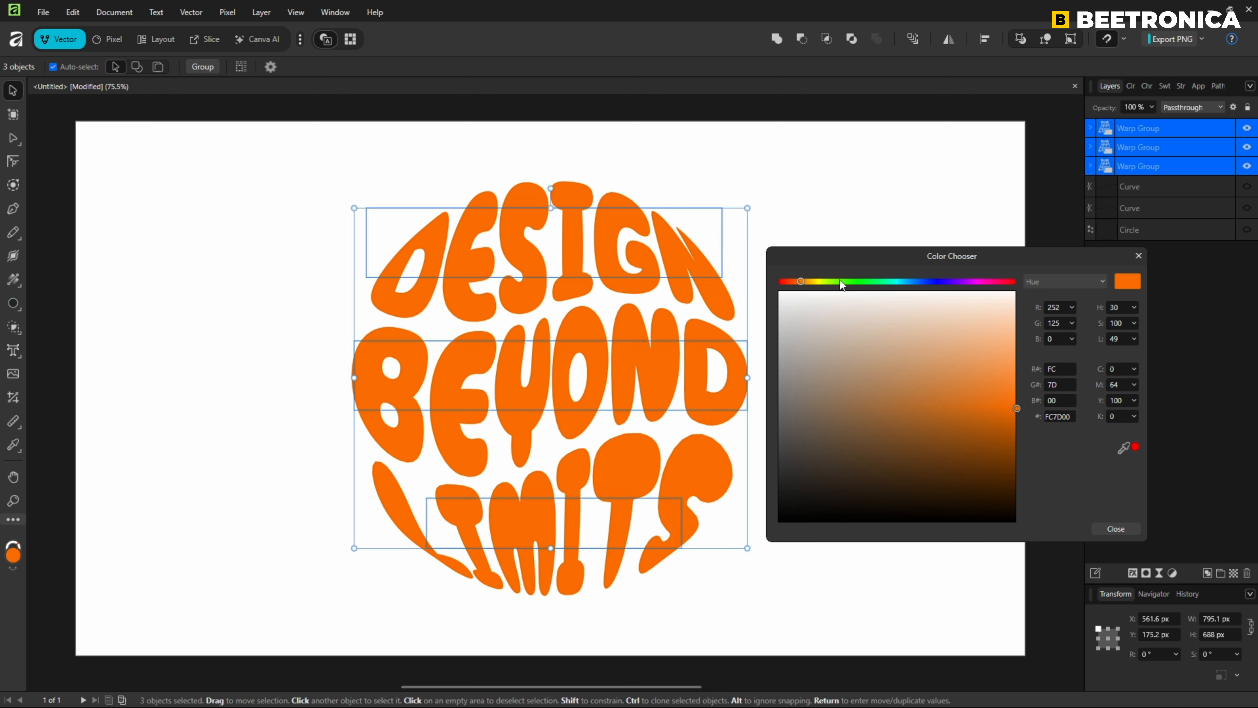
pyautogui.click(1138, 256)
# Apply a diagonal linear gradient across the three words from upper left to lower right, with a light blue start colour.
pyautogui.press('g')
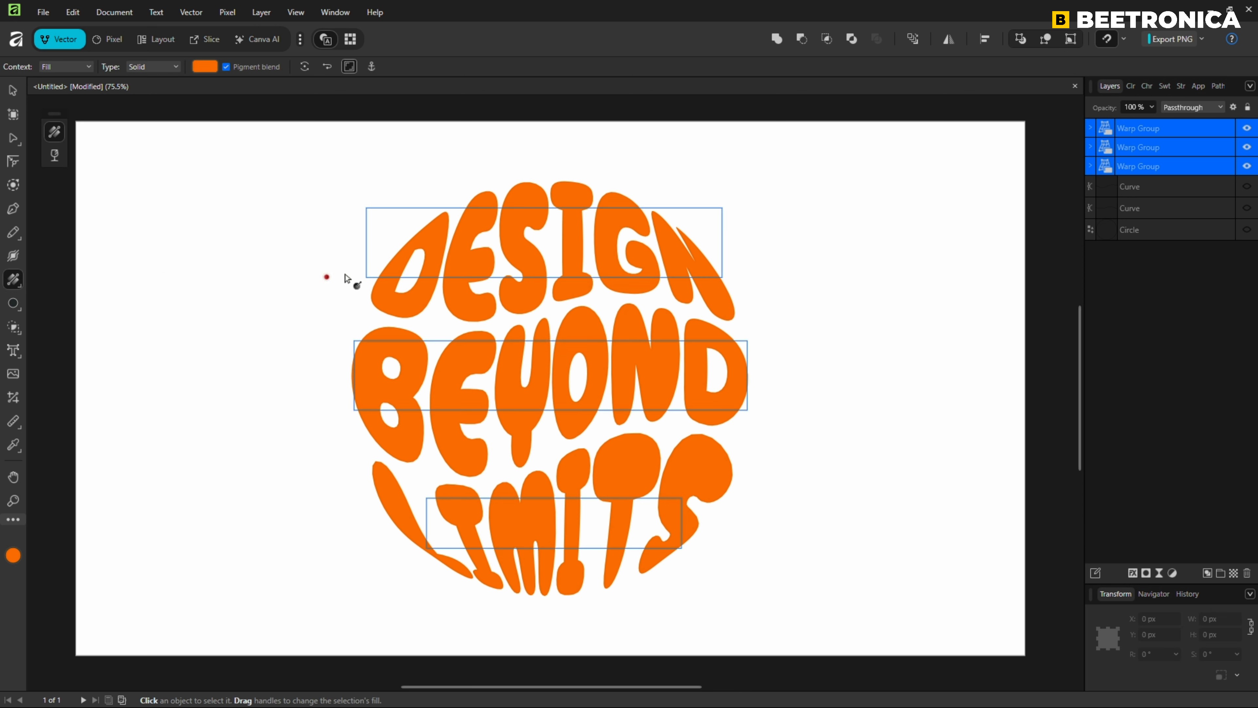
pyautogui.moveTo(379, 210); pyautogui.dragTo(703, 533)
pyautogui.click(205, 67)
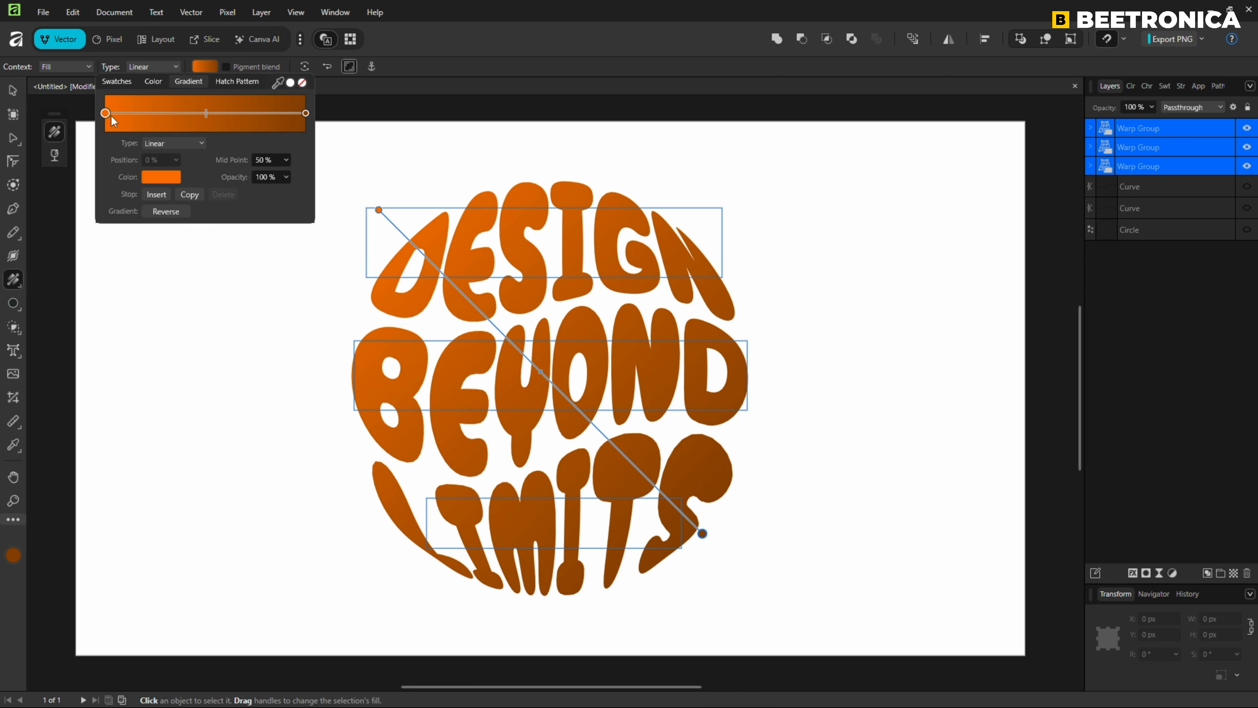
pyautogui.click(161, 177)
pyautogui.moveTo(170, 274); pyautogui.dragTo(217, 277)
# Set the gradient's end colour to magenta and its mid point to 61%, and deselect the words.
pyautogui.click(305, 113)
pyautogui.click(160, 176)
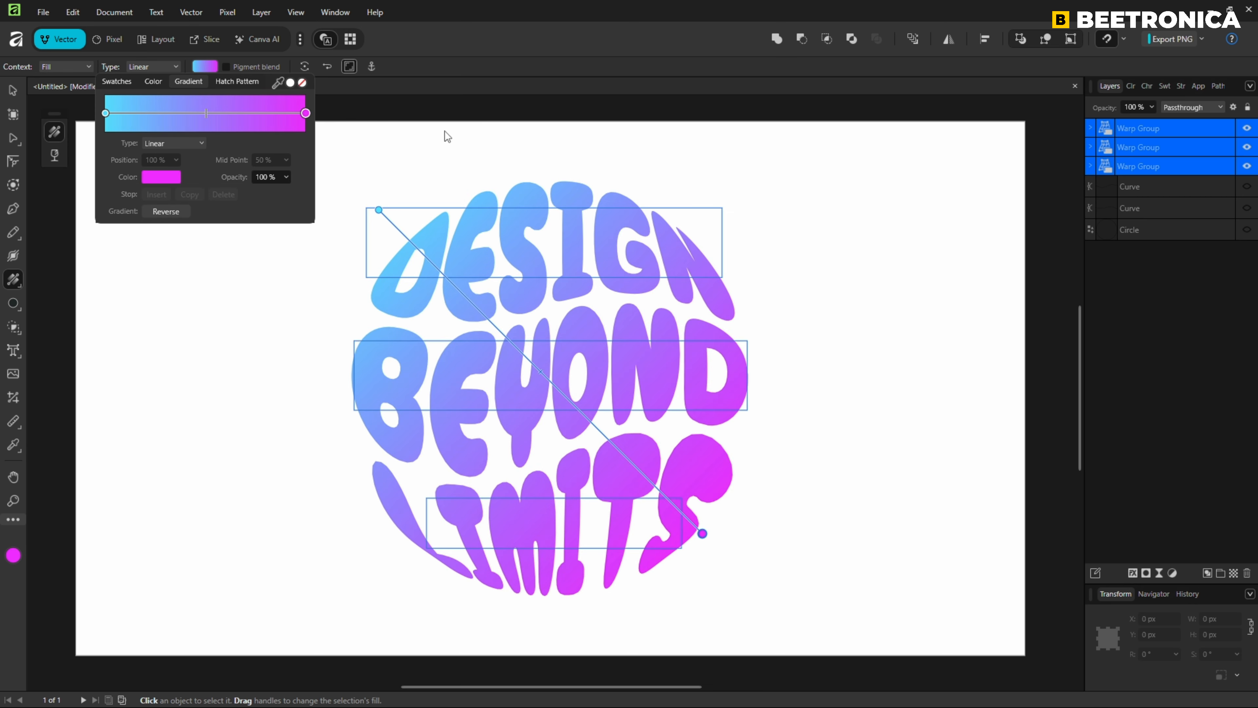
pyautogui.moveTo(207, 113); pyautogui.dragTo(228, 113)
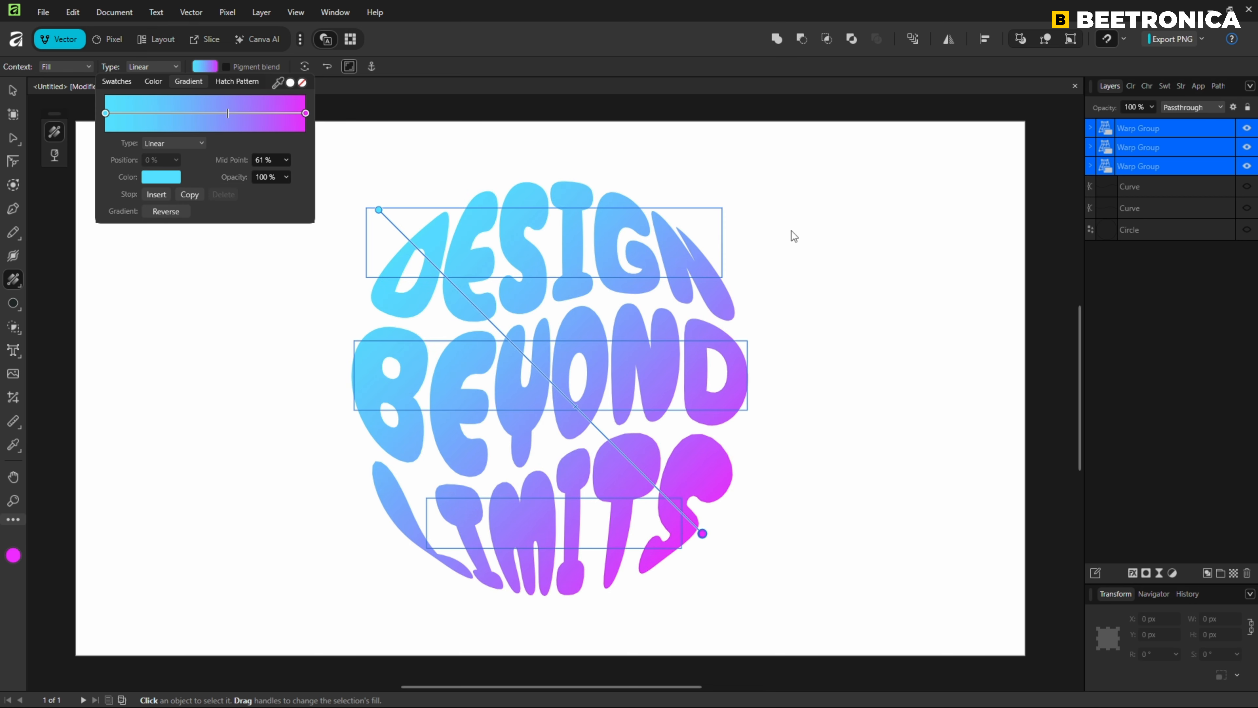
pyautogui.click(791, 233)
pyautogui.click(12, 90)
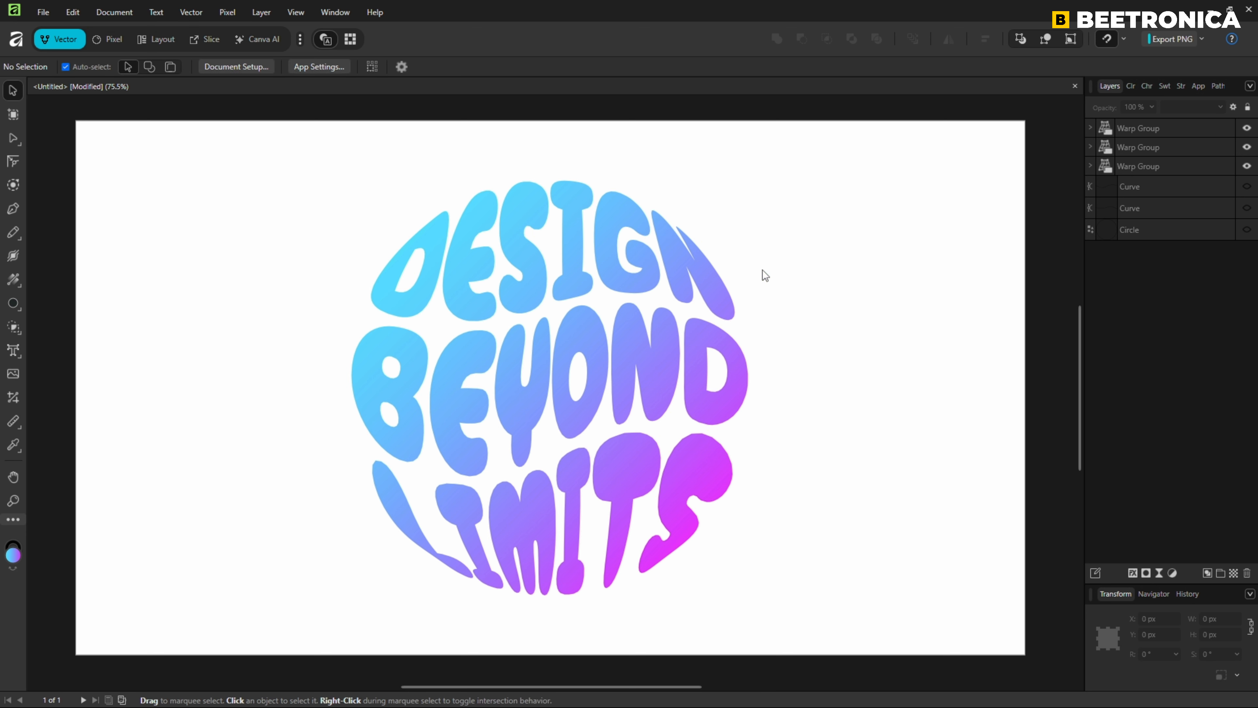